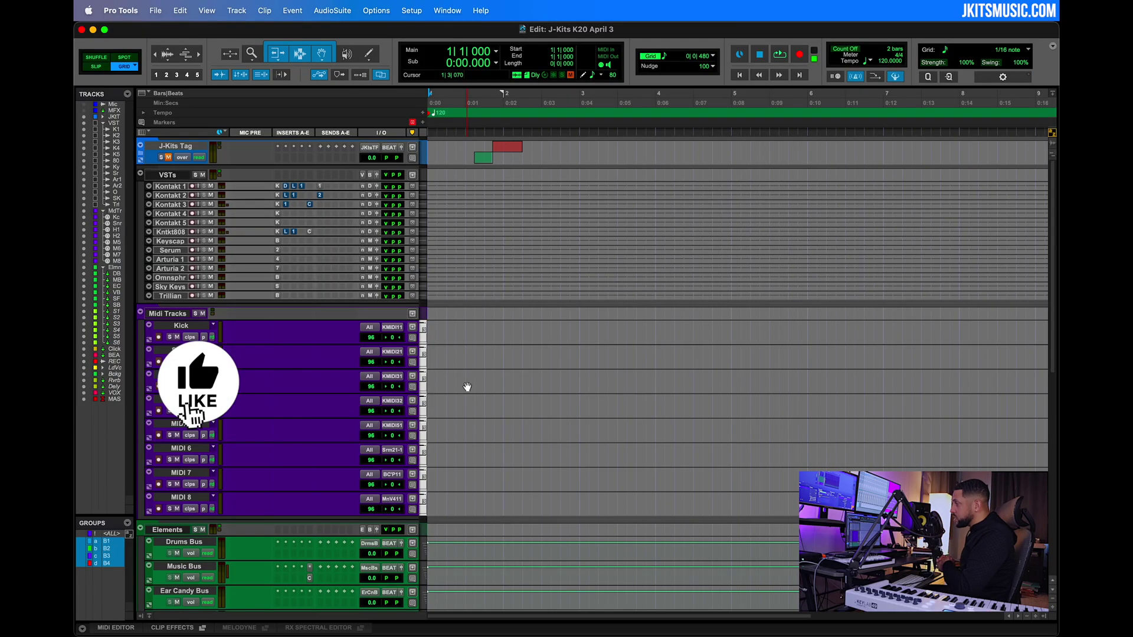
# Open a new Soundbase workspace from the Window menu and browse the J-Kits_GO_TO_Folder library
pyautogui.click(442, 10)
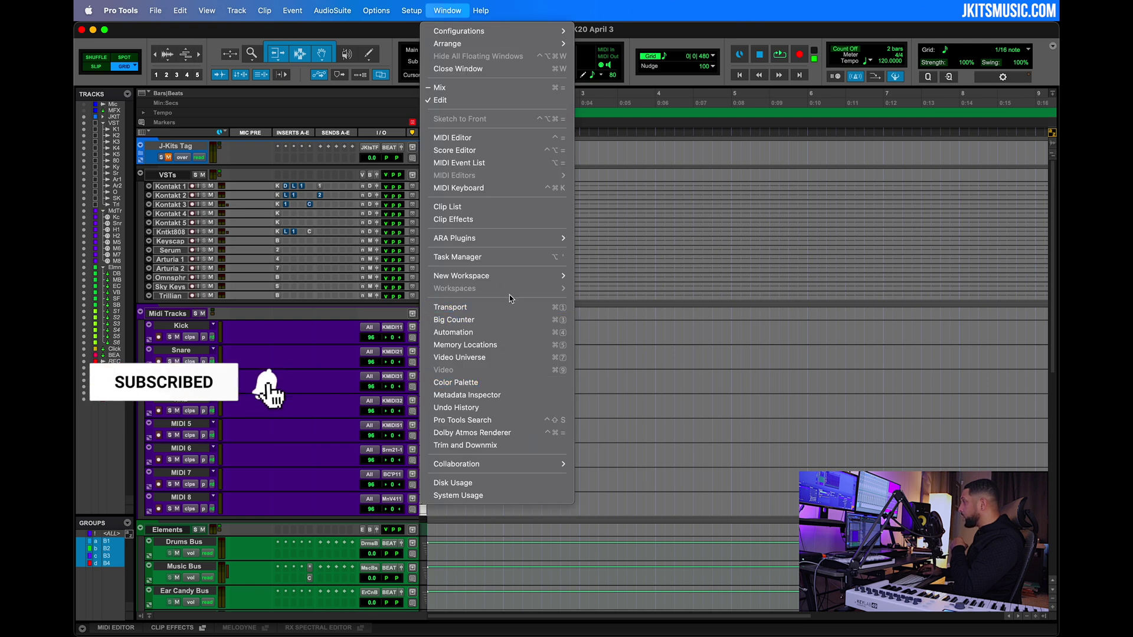
pyautogui.moveTo(571, 278)
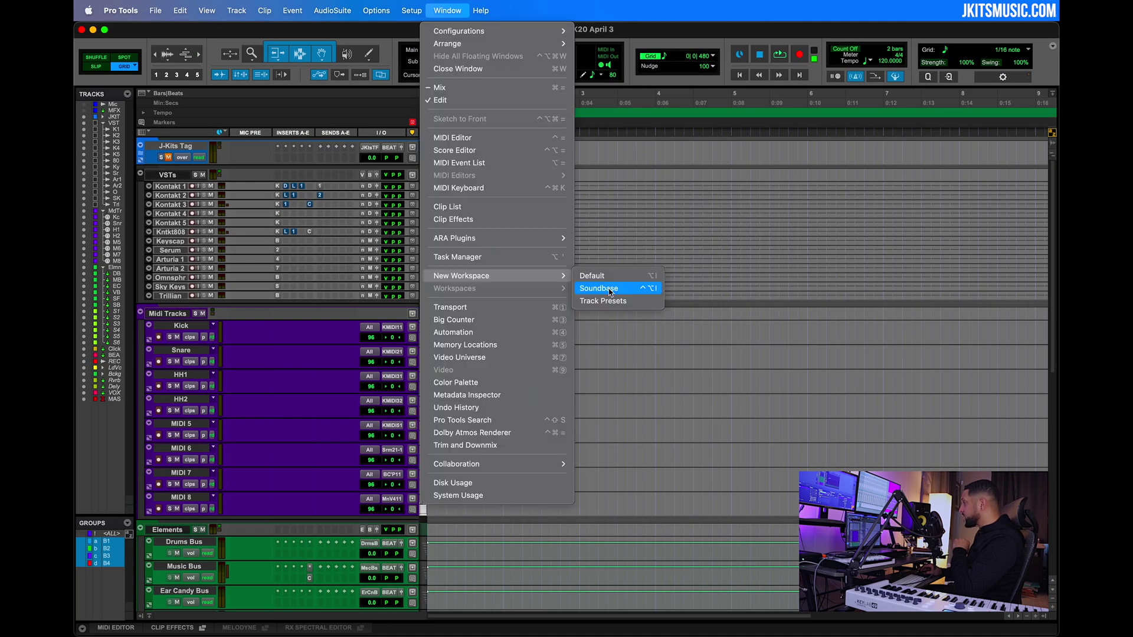
pyautogui.click(610, 292)
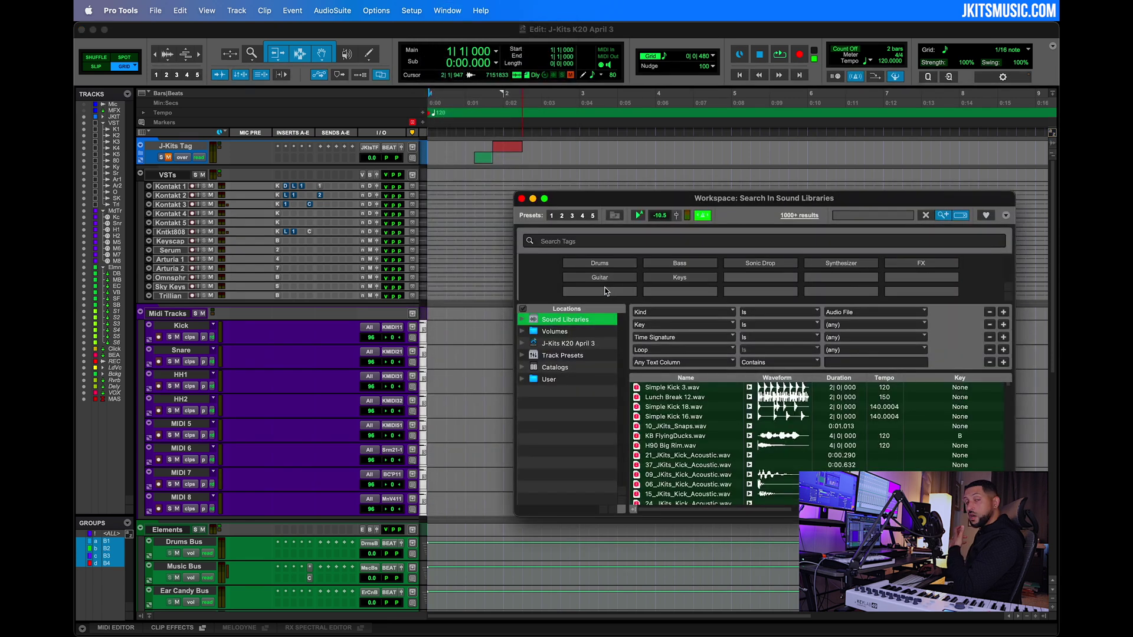
pyautogui.click(566, 331)
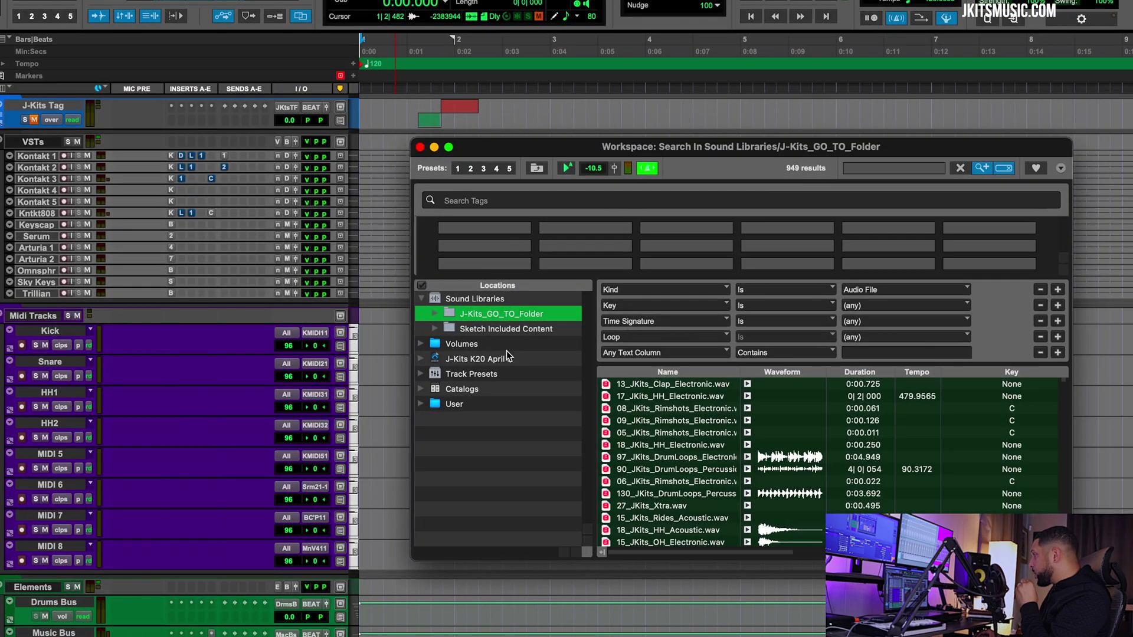
# Expand J-Kits_GO_TO_Folder and select JKits_Melodic_Loops to list its 38 loops
pyautogui.click(505, 329)
pyautogui.click(501, 314)
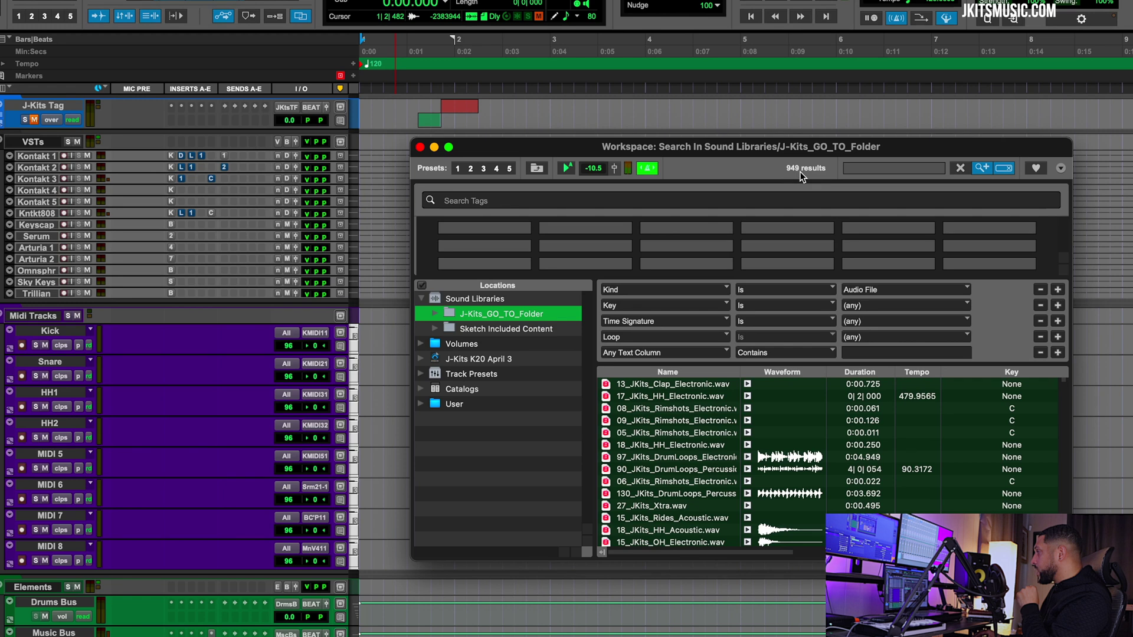
pyautogui.scroll(-10, 723, 420)
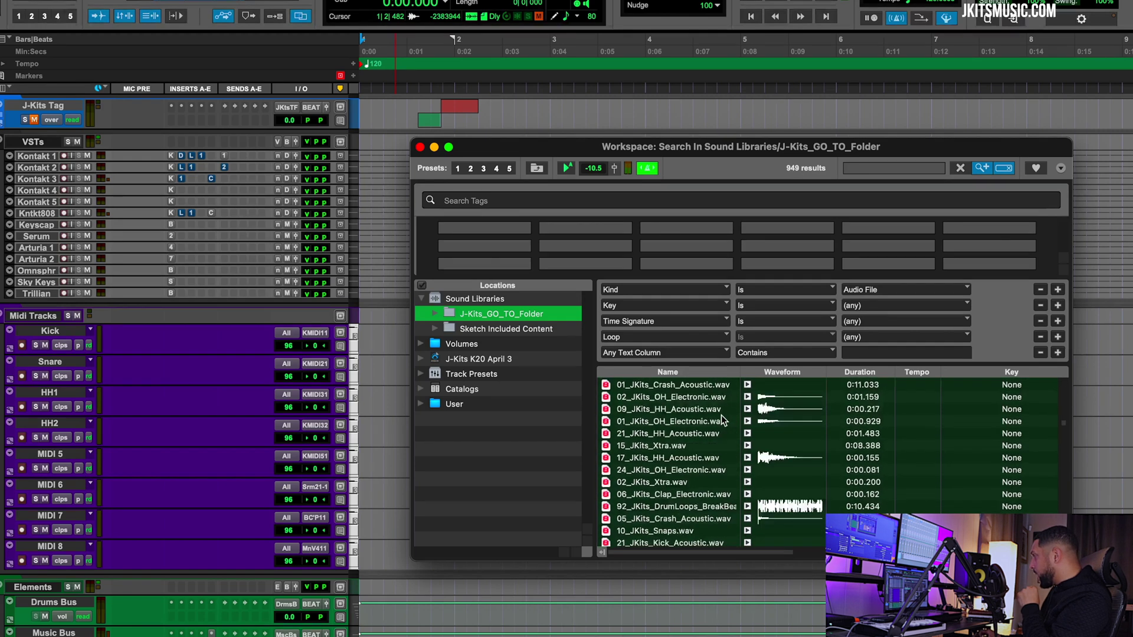
pyautogui.scroll(10, 723, 420)
pyautogui.click(435, 315)
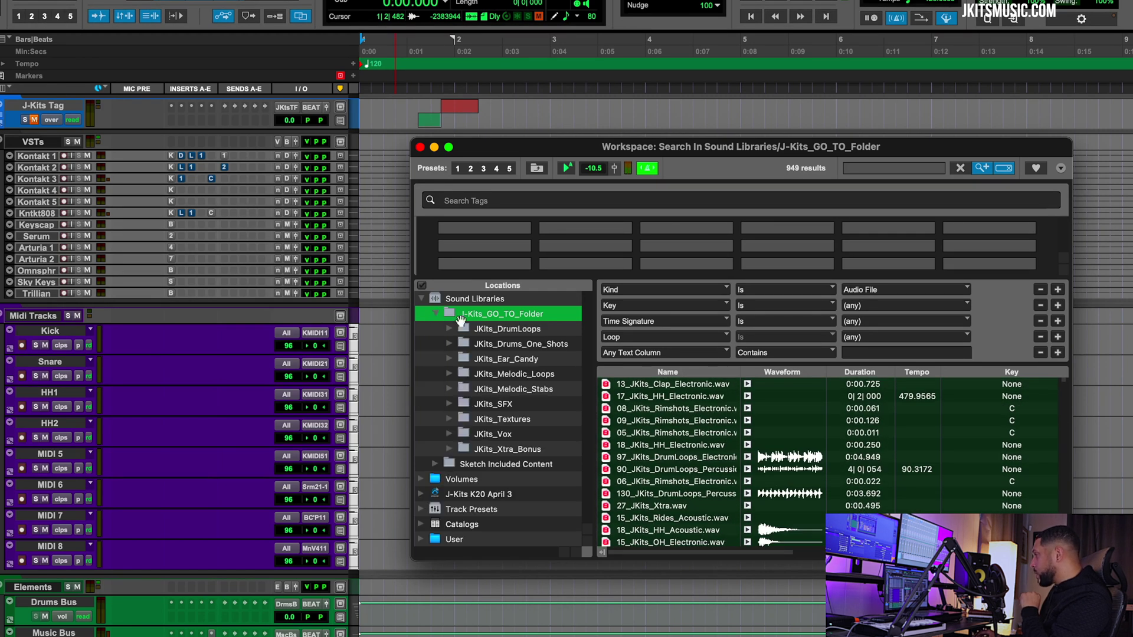
pyautogui.click(490, 378)
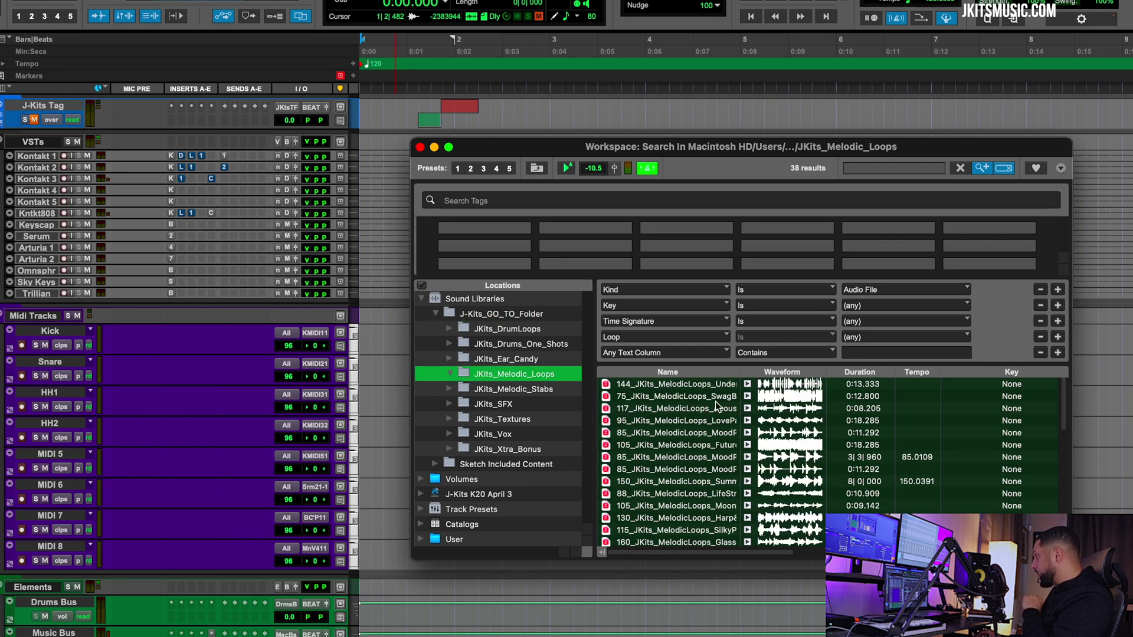
# Hide the search tags panel in the Soundbase workspace
pyautogui.scroll(-10, 716, 406)
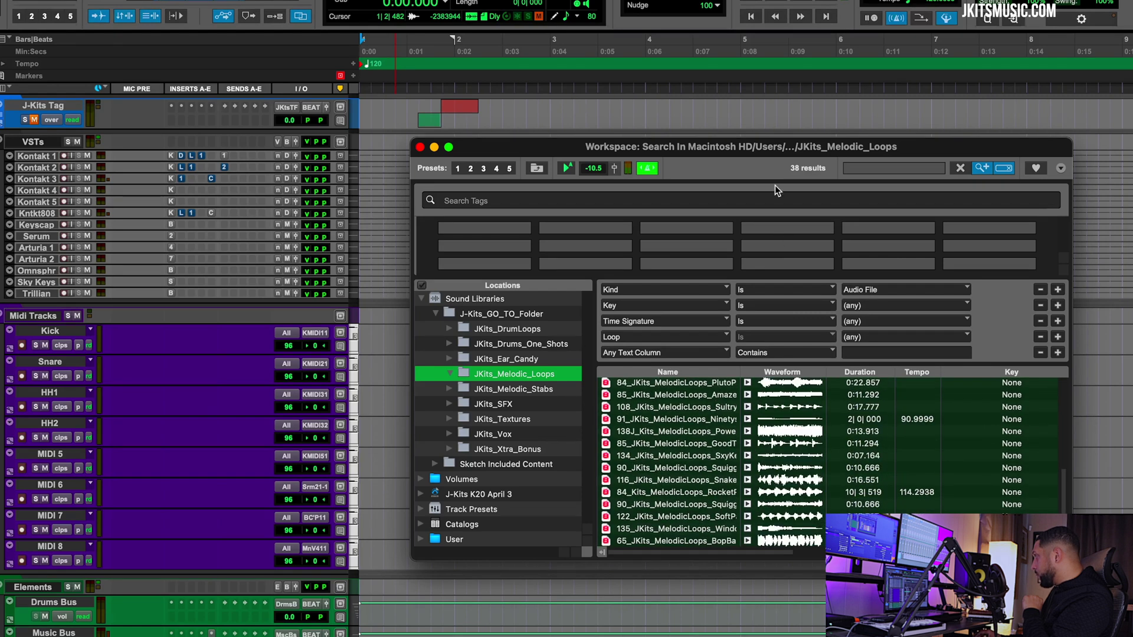
pyautogui.scroll(10, 702, 449)
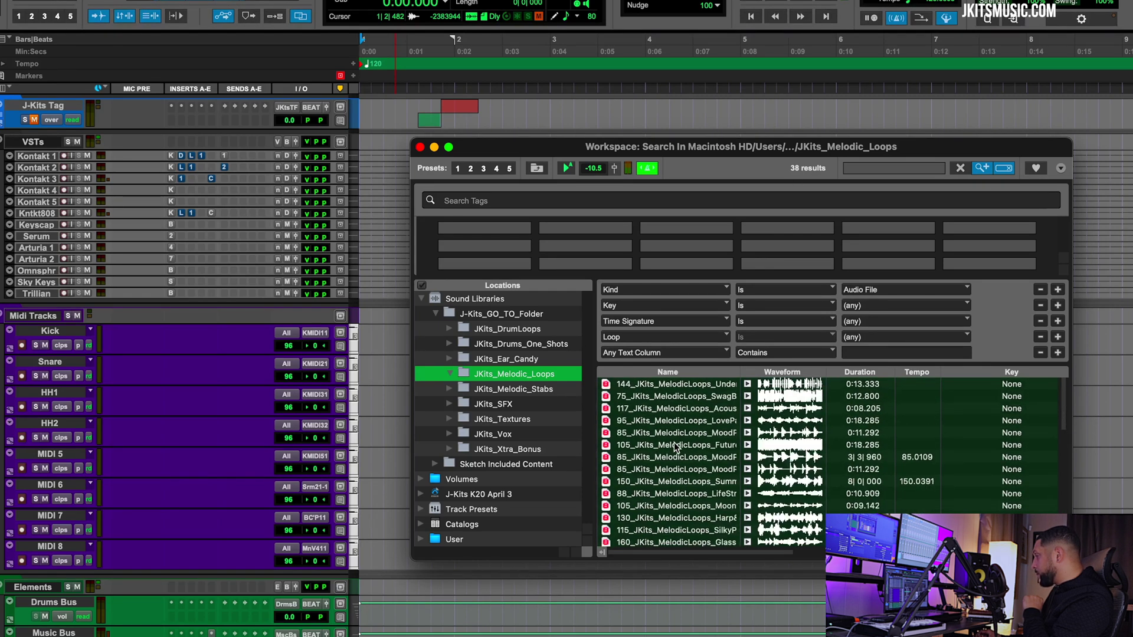
pyautogui.click(1004, 170)
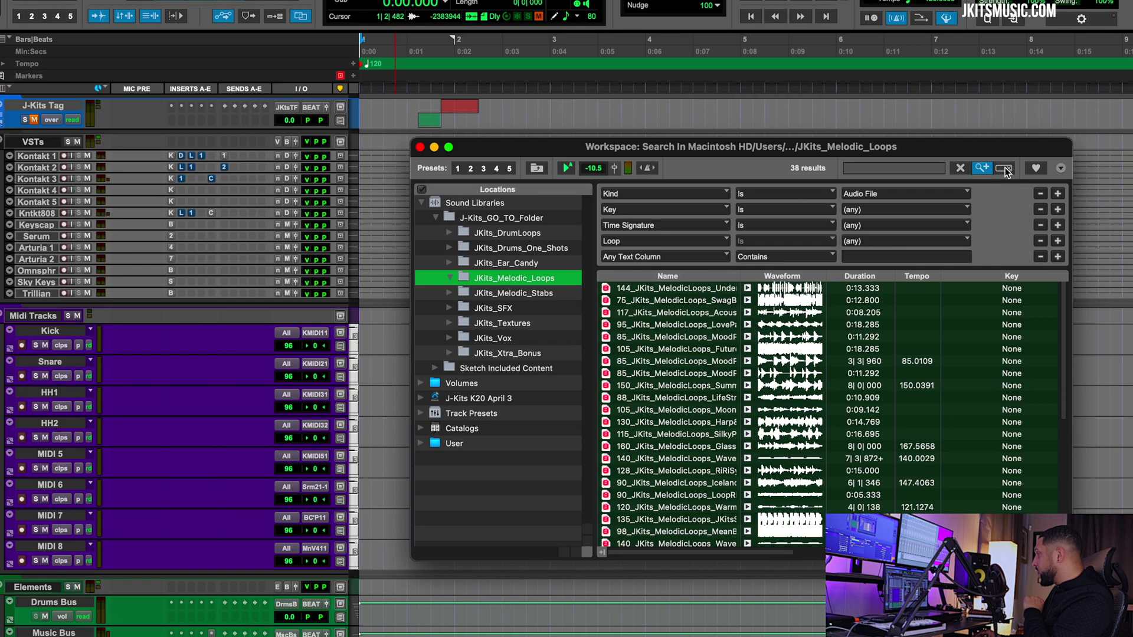
pyautogui.click(1004, 169)
pyautogui.click(1004, 170)
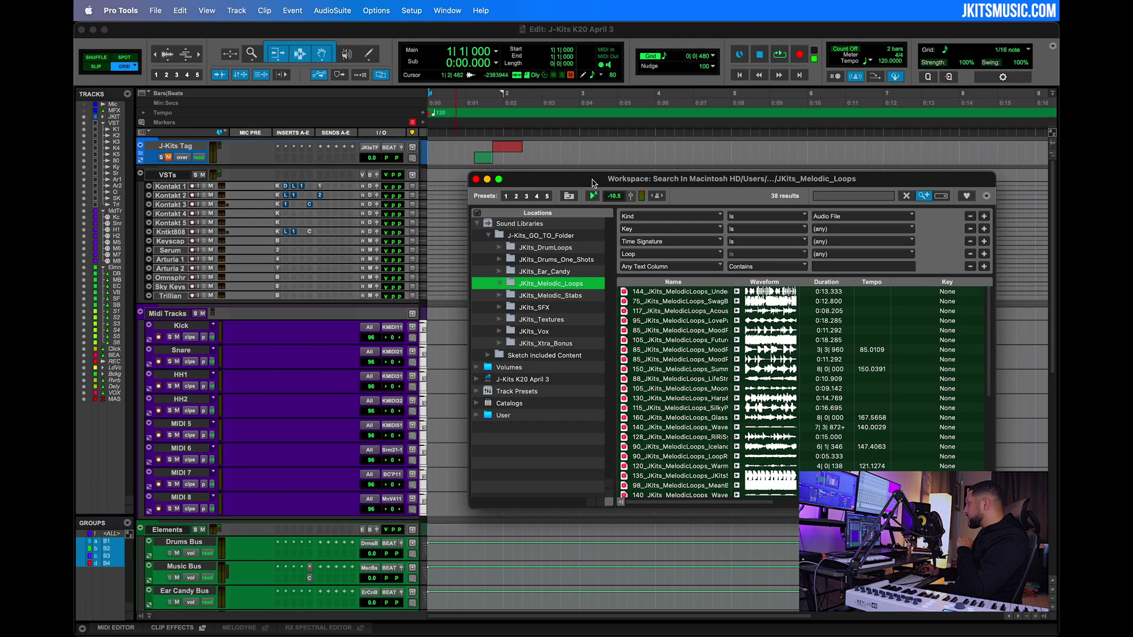
# Preview the Iceland and 105 melodic loops, then bring the Edit window back to front
pyautogui.moveTo(593, 183); pyautogui.dragTo(596, 197)
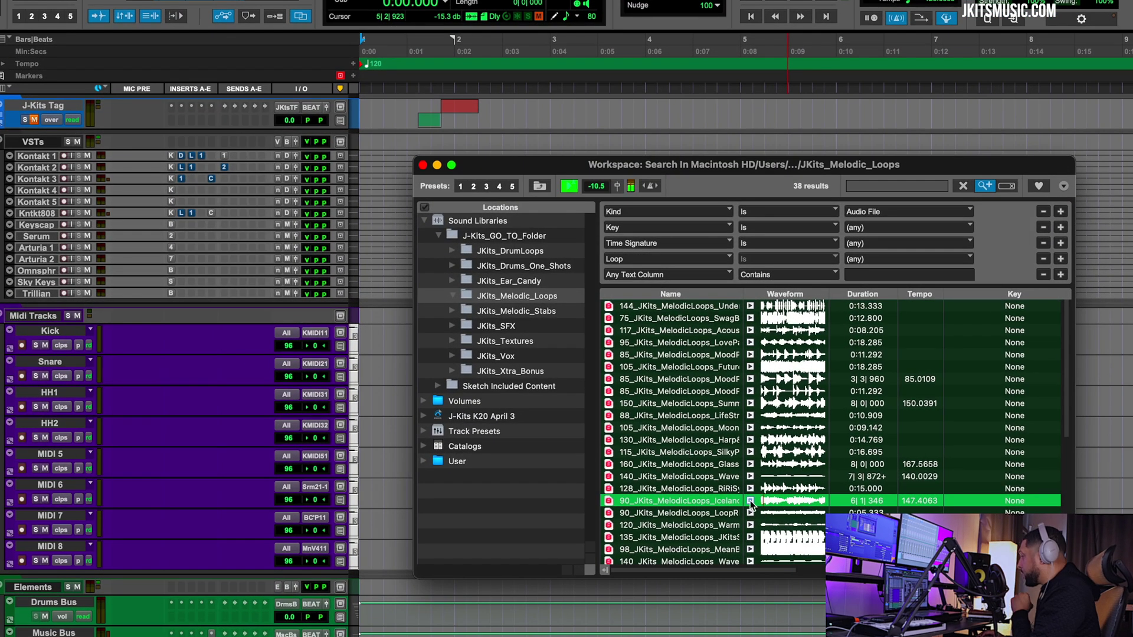
pyautogui.click(750, 501)
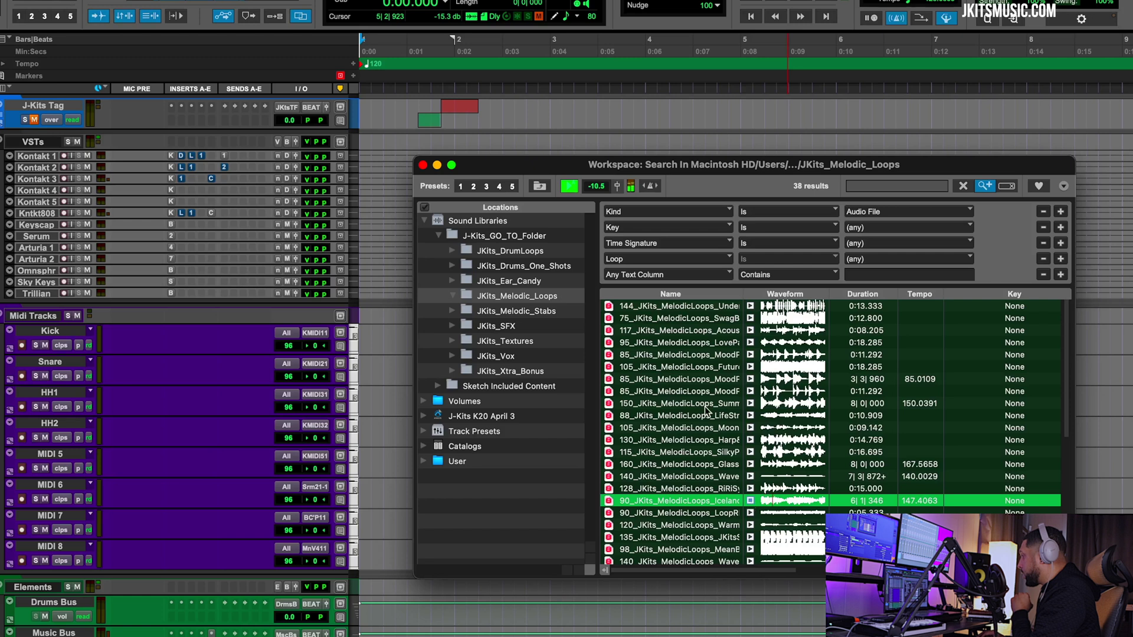
pyautogui.click(696, 367)
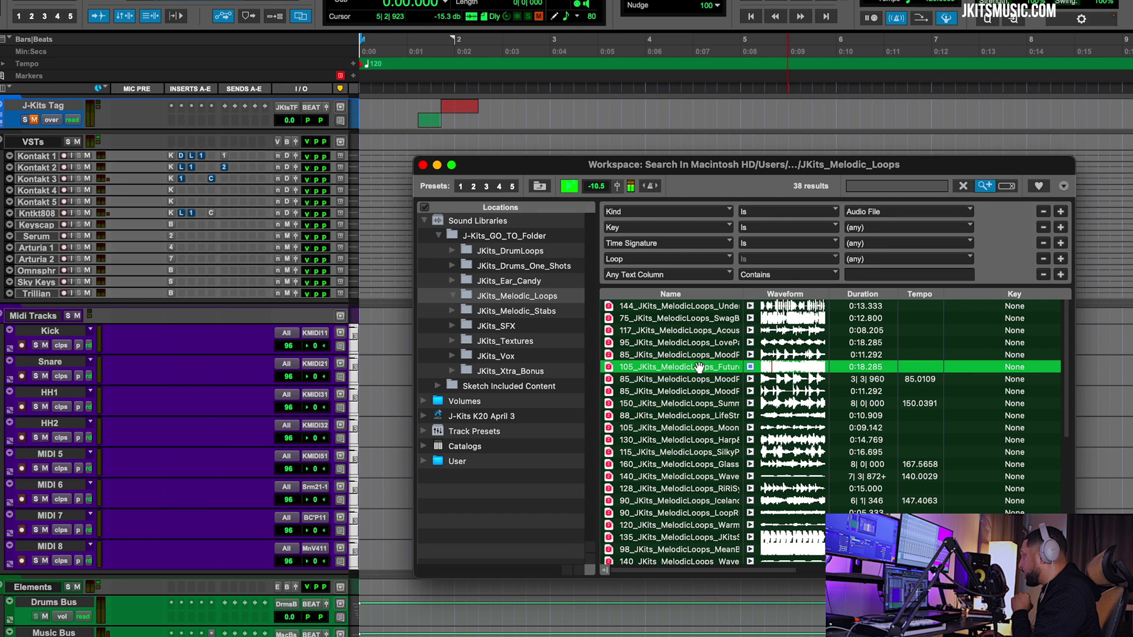
pyautogui.click(750, 368)
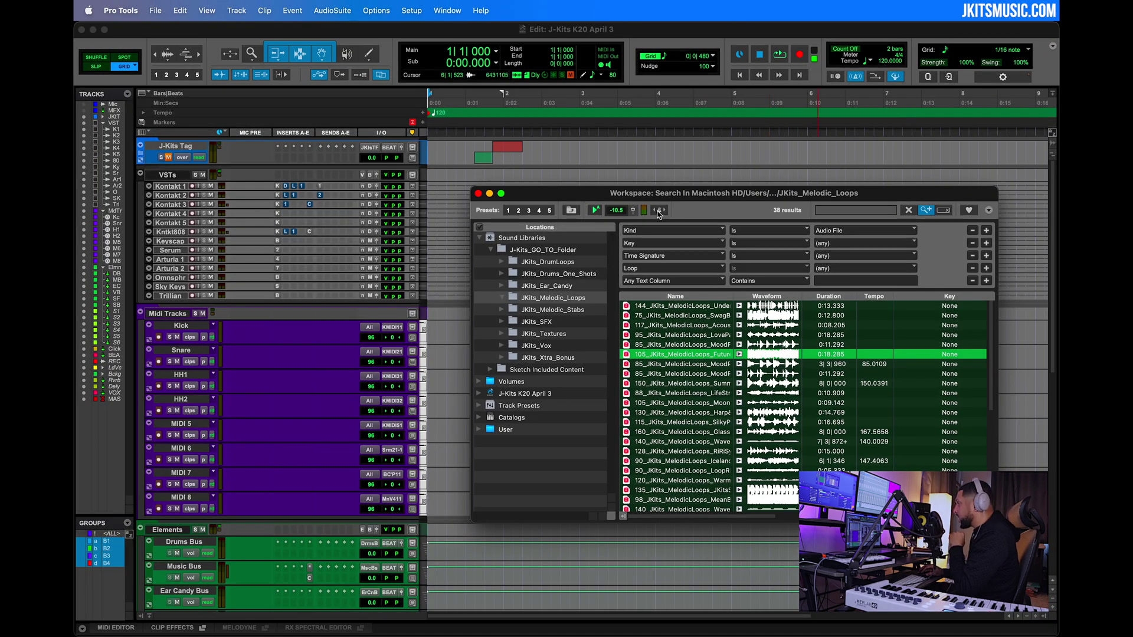
pyautogui.click(739, 354)
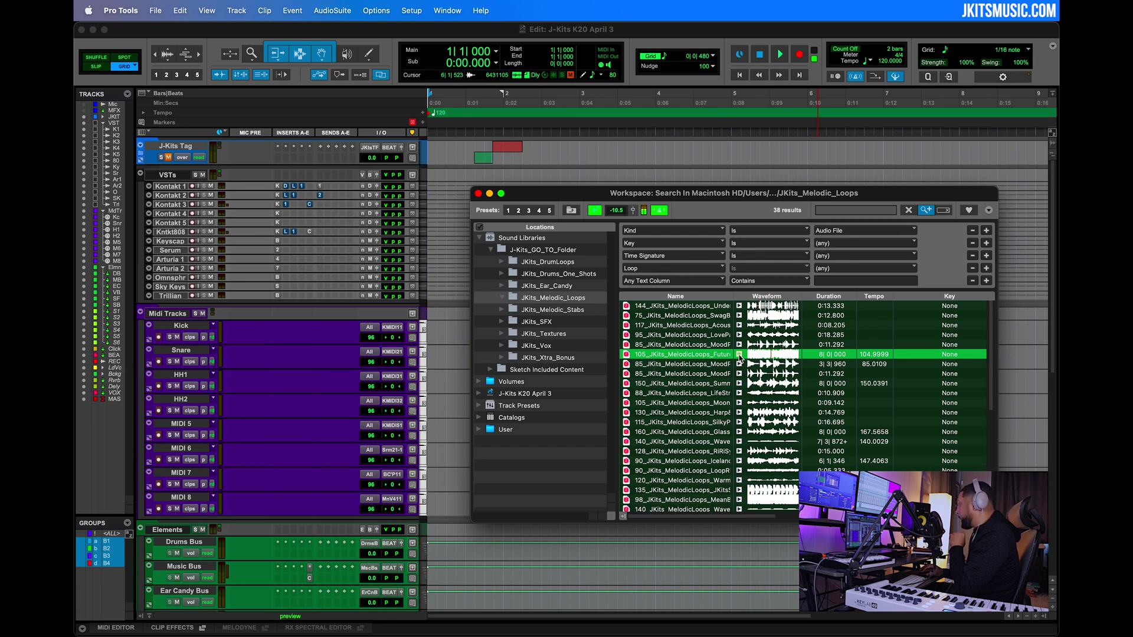
pyautogui.click(230, 98)
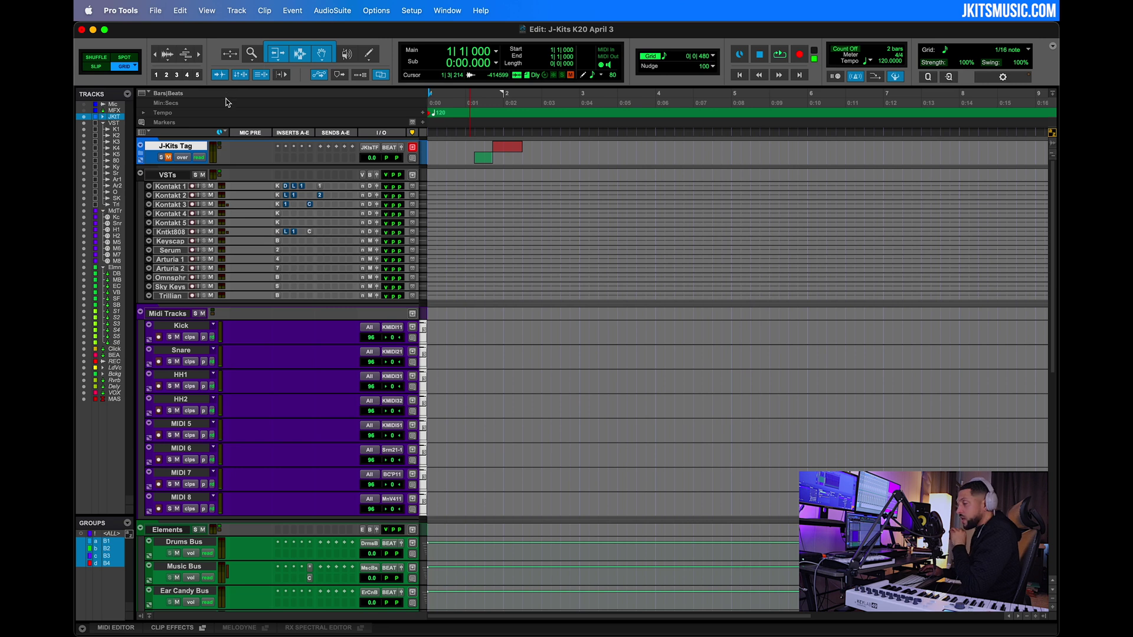
# Create a new stereo audio track, Audio 1, via Track > New
pyautogui.click(237, 10)
pyautogui.click(239, 30)
pyautogui.click(431, 236)
pyautogui.click(438, 246)
pyautogui.click(765, 263)
# Drag the FutureSynth-02 loop from the workspace onto Audio 1 at bar 2 and play it
pyautogui.hotkey('alt', ';')
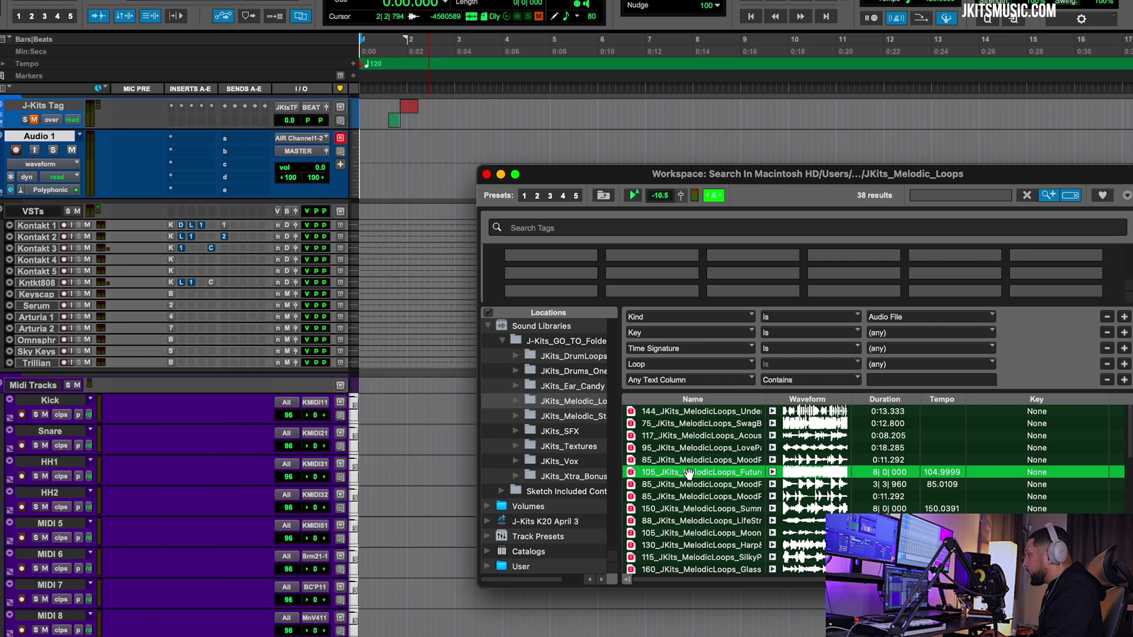
pyautogui.moveTo(688, 472); pyautogui.dragTo(441, 187)
pyautogui.press('super+w')
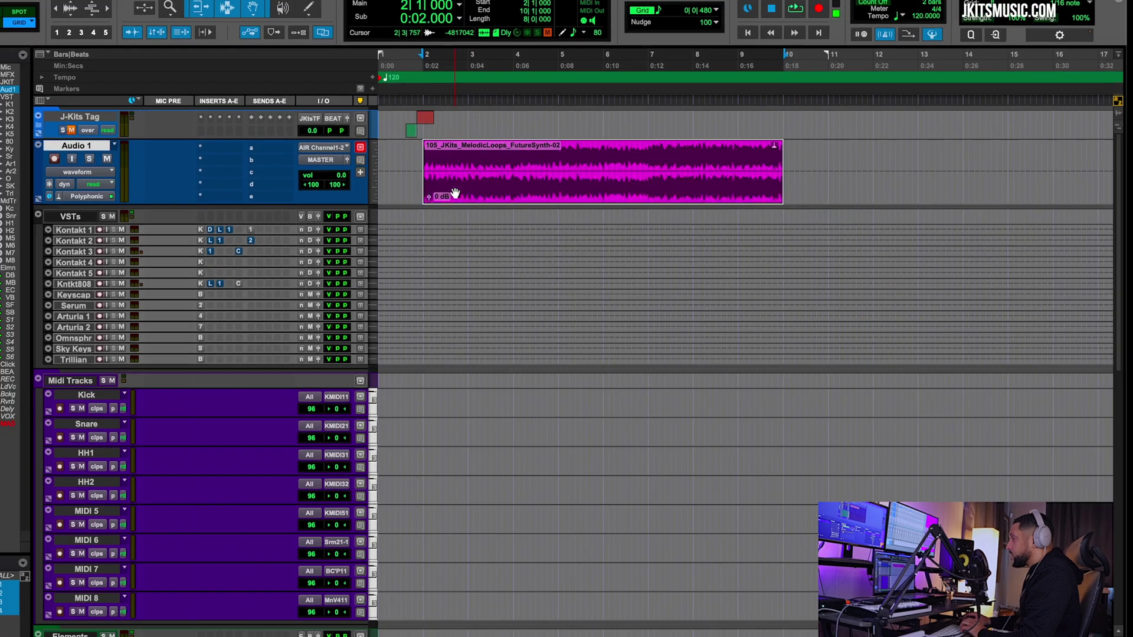
pyautogui.press('space')
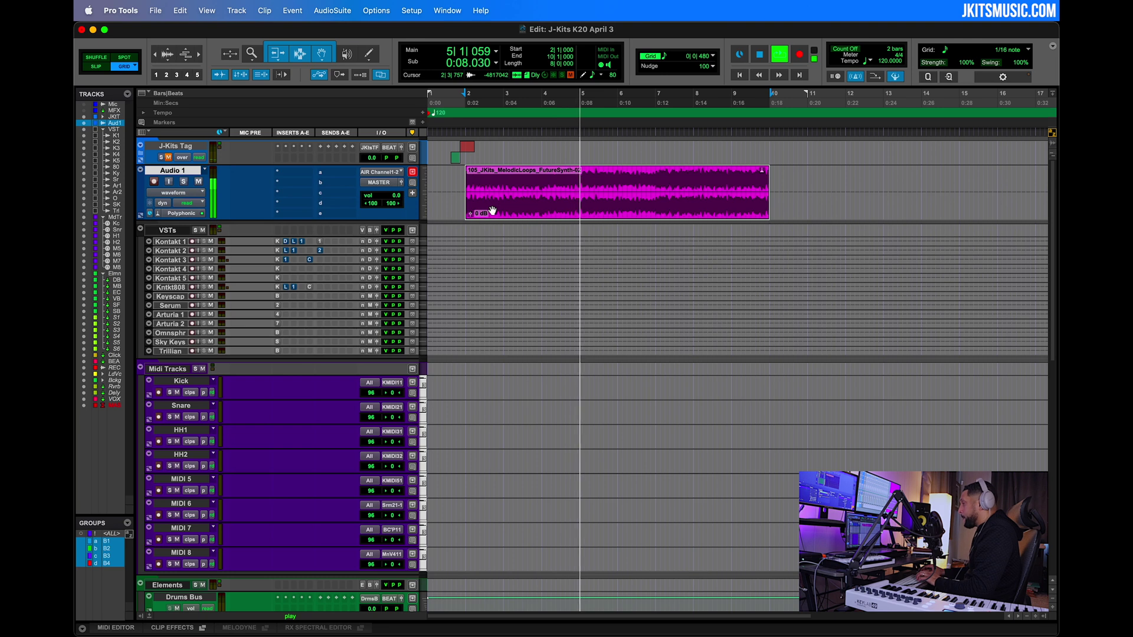
# Move the loop clip to bar 1, try a 100 BPM tempo, and clear the trailing selection
pyautogui.press('space')
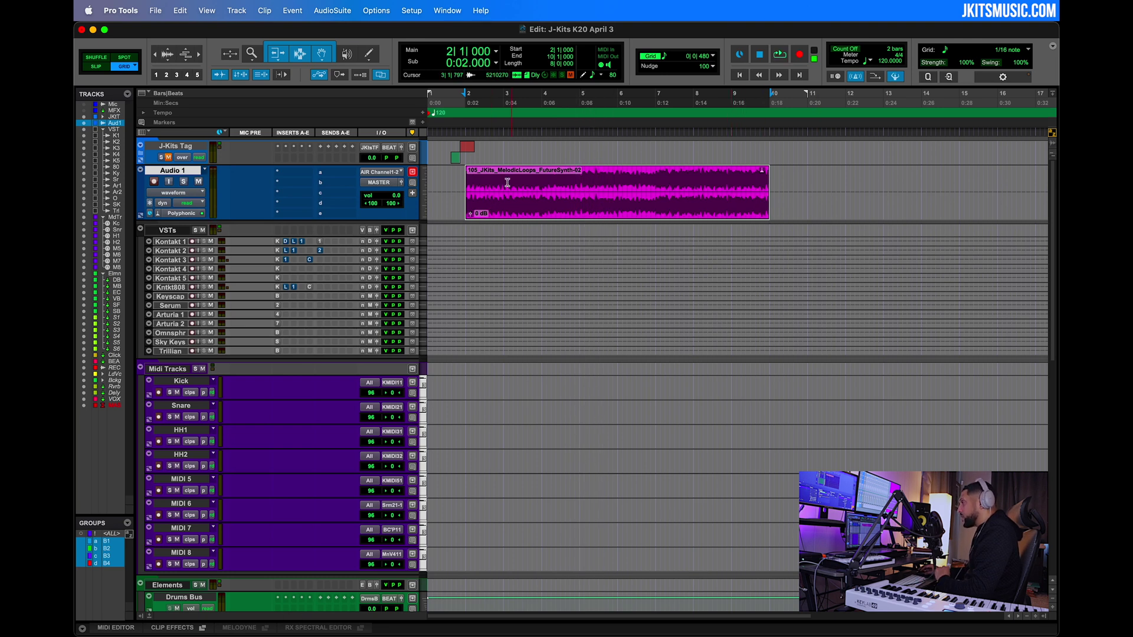
pyautogui.moveTo(676, 197); pyautogui.dragTo(521, 202)
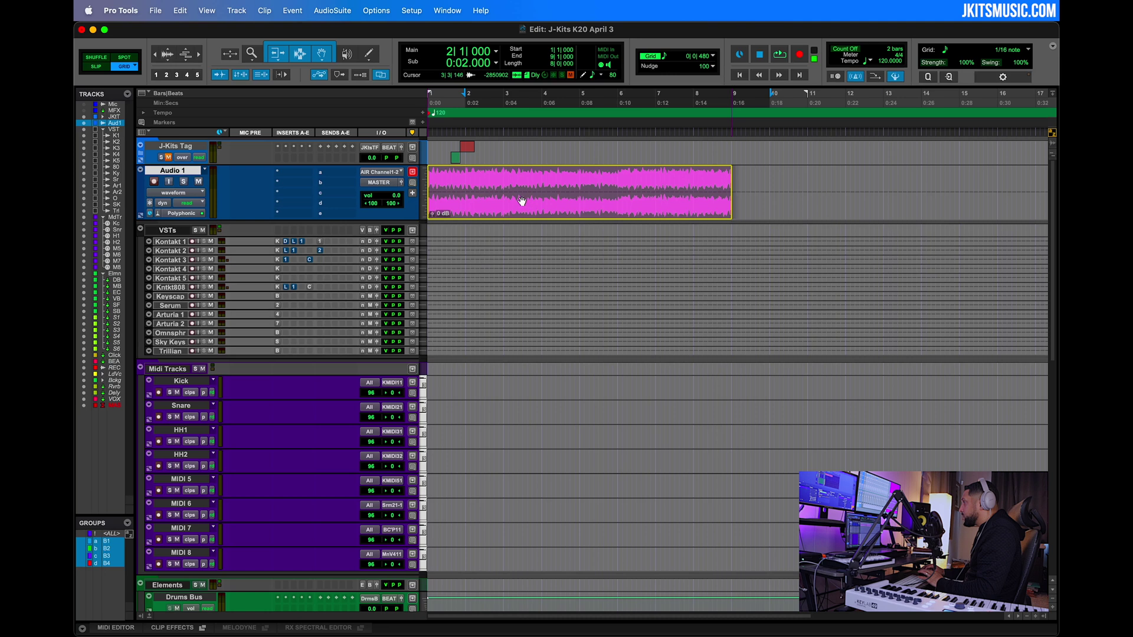
pyautogui.click(883, 61)
pyautogui.write('100')
pyautogui.press('Return')
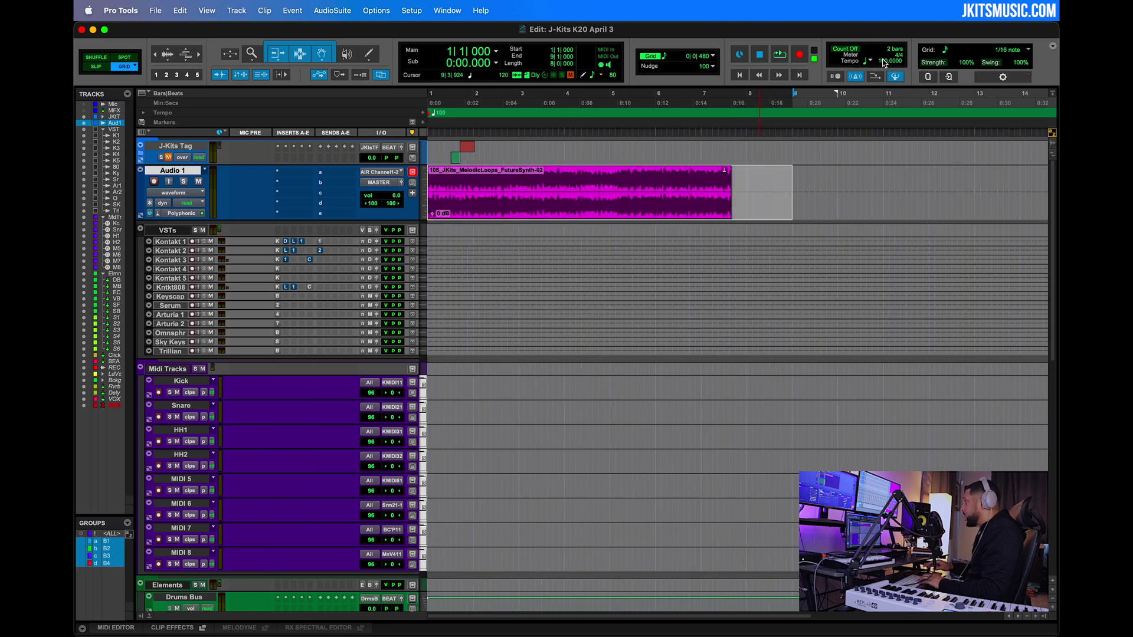
pyautogui.press('space')
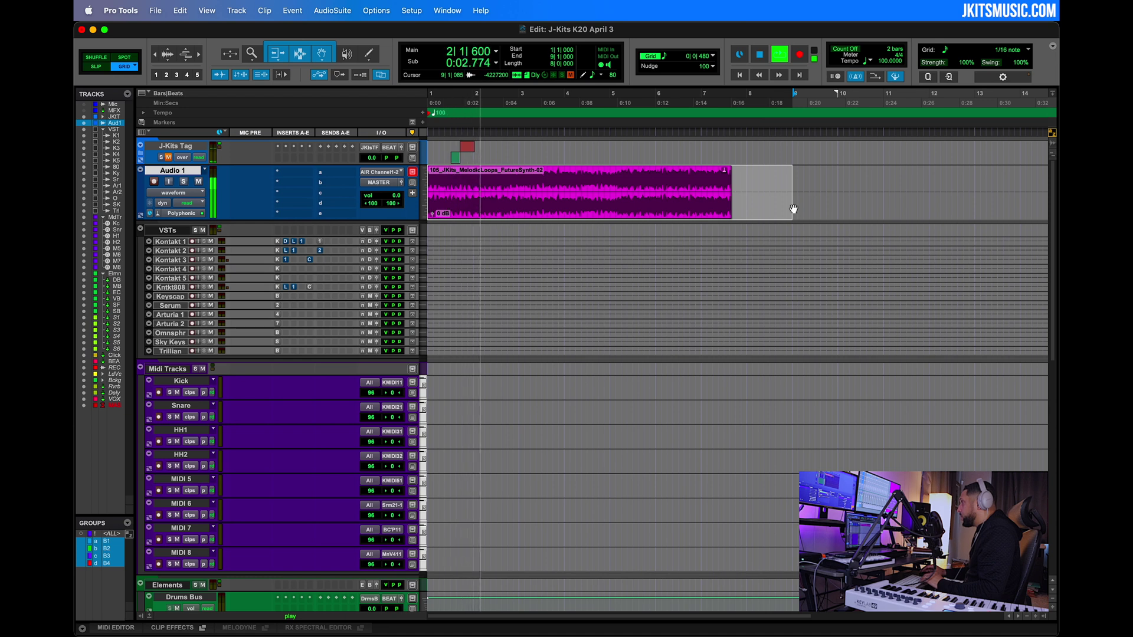
pyautogui.click(687, 206)
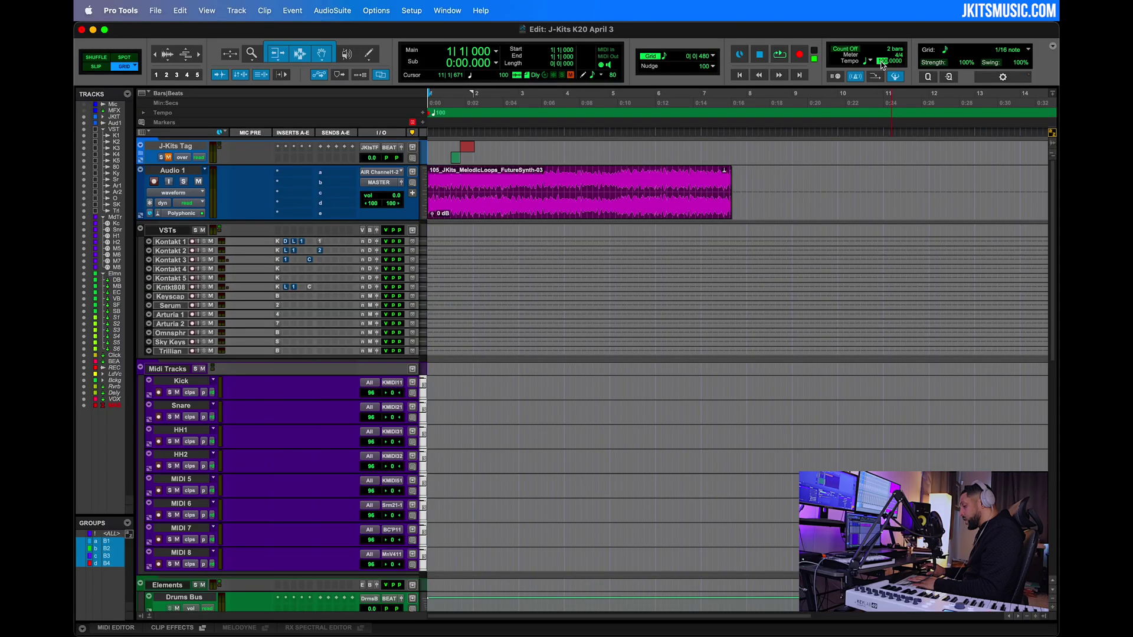
# Switch Audio 1's timebase to Ticks and play the loop to check it
pyautogui.click(498, 204)
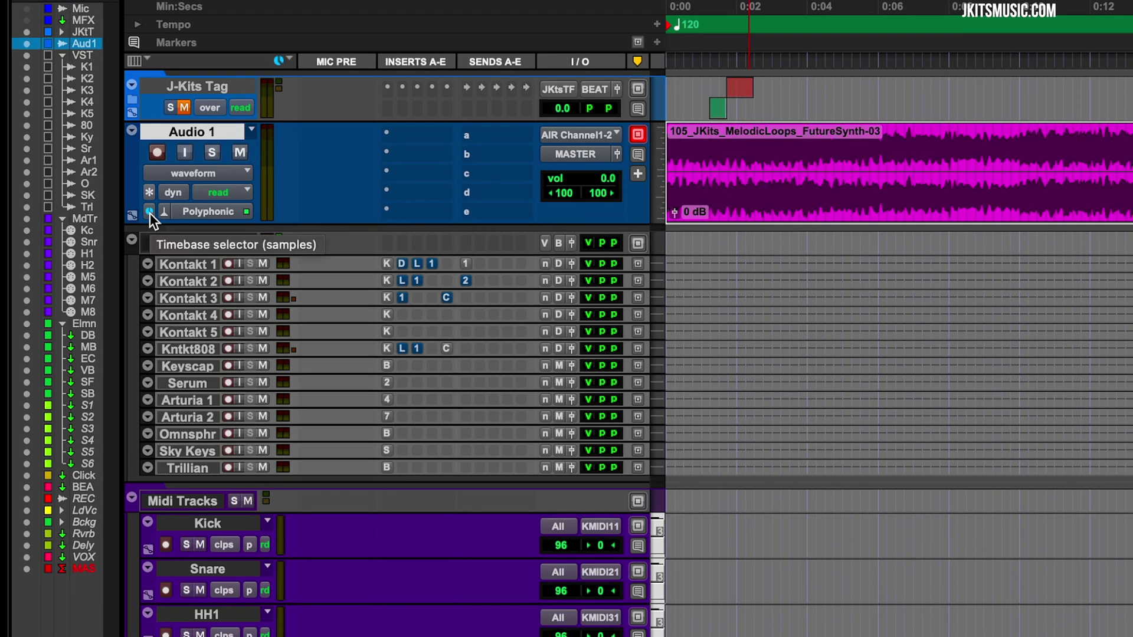
pyautogui.click(150, 213)
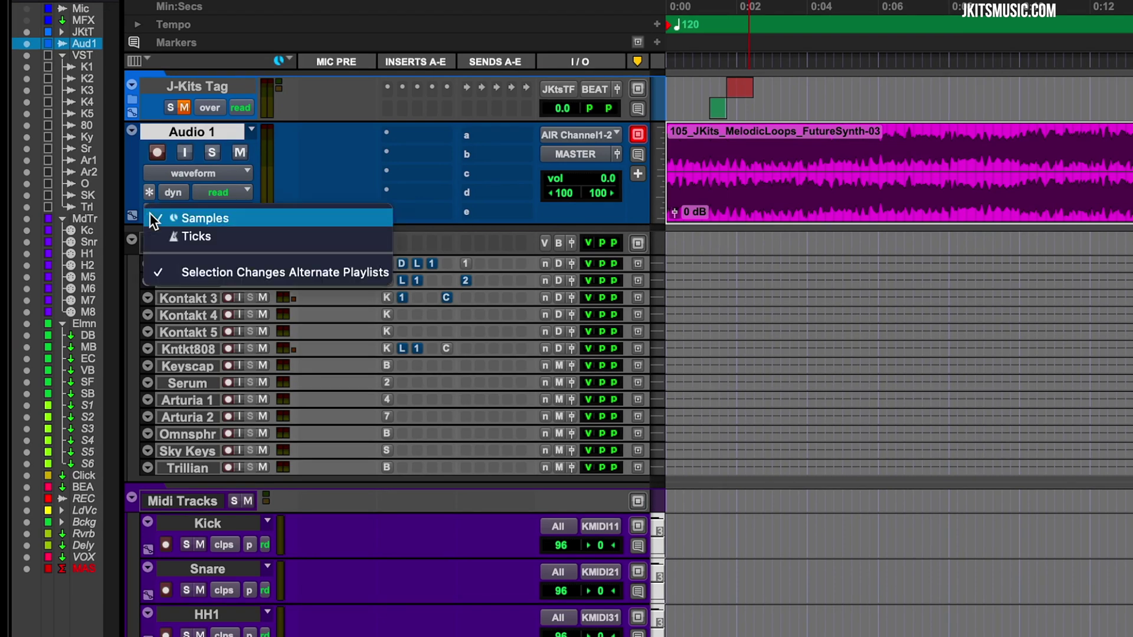
pyautogui.click(184, 238)
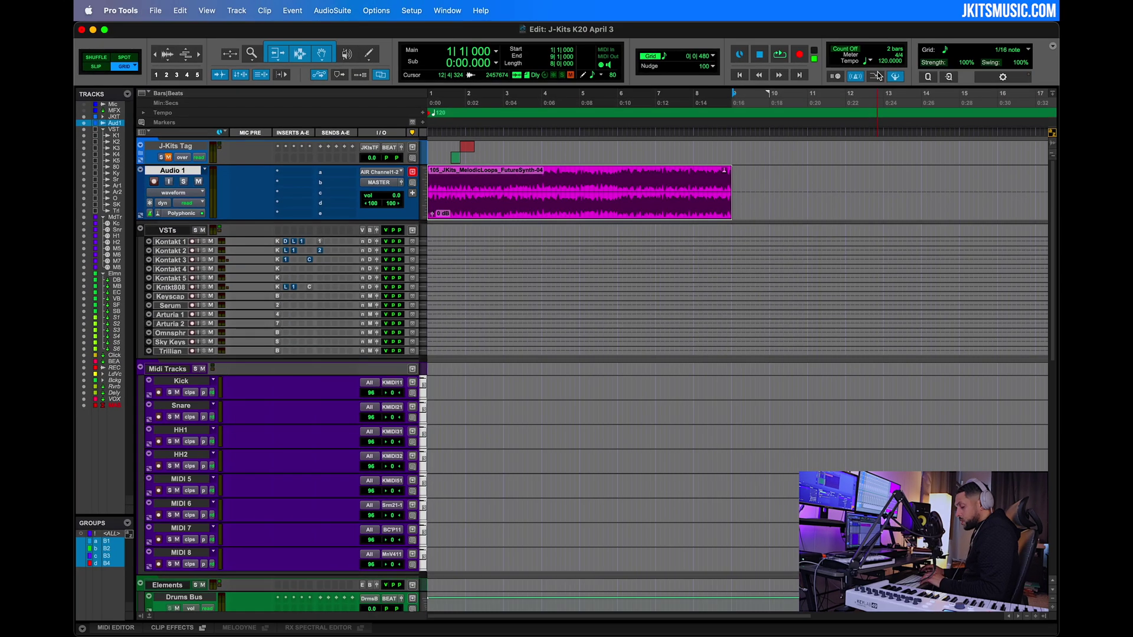
pyautogui.press('space')
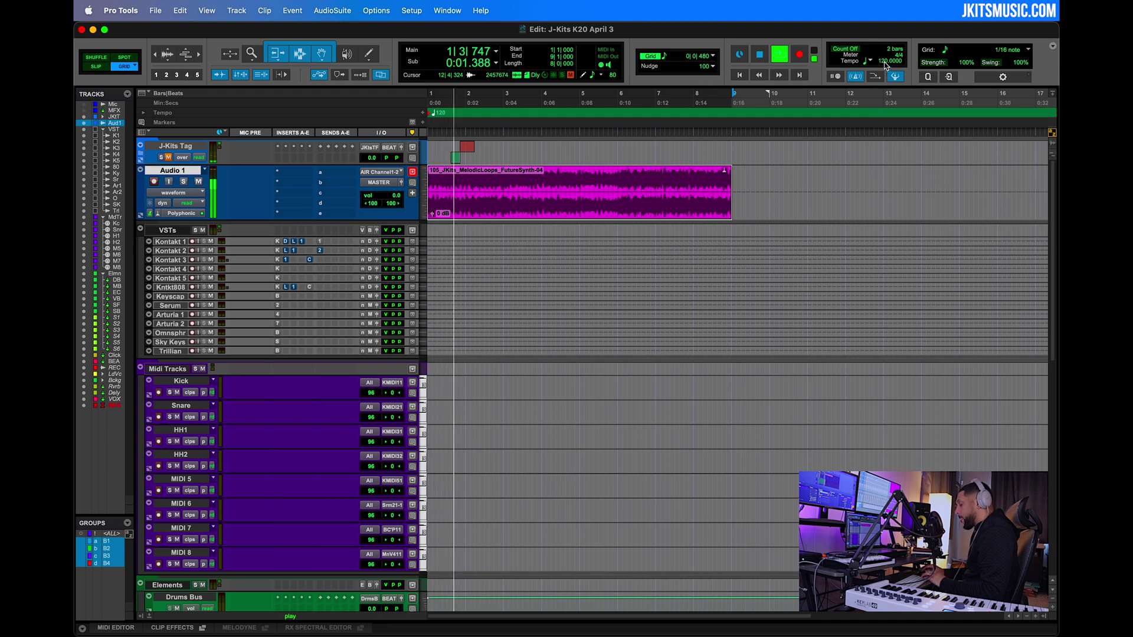
pyautogui.press('space')
# Change the session tempo to 100 BPM and audition the stretched loop
pyautogui.click(885, 61)
pyautogui.write('100')
pyautogui.press('Return')
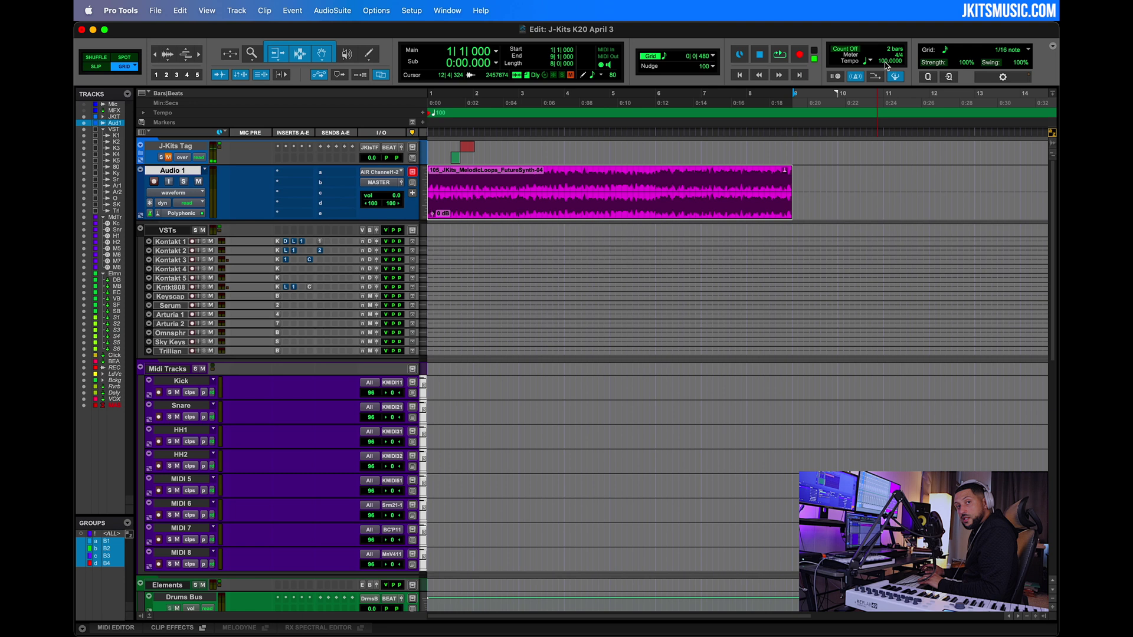
pyautogui.press('space')
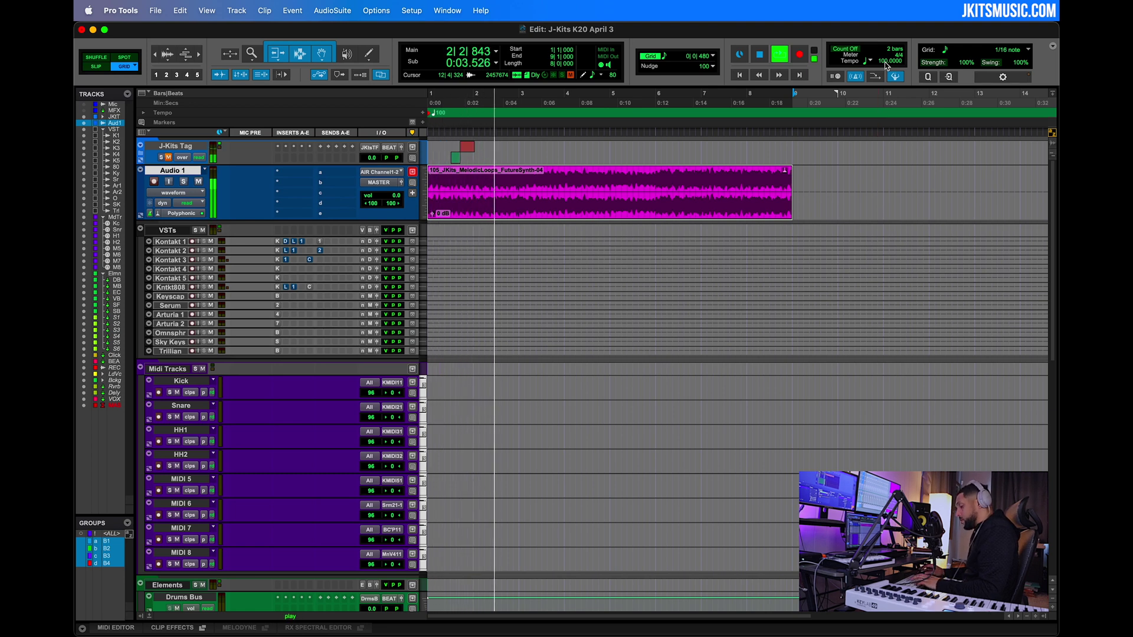
pyautogui.press('space')
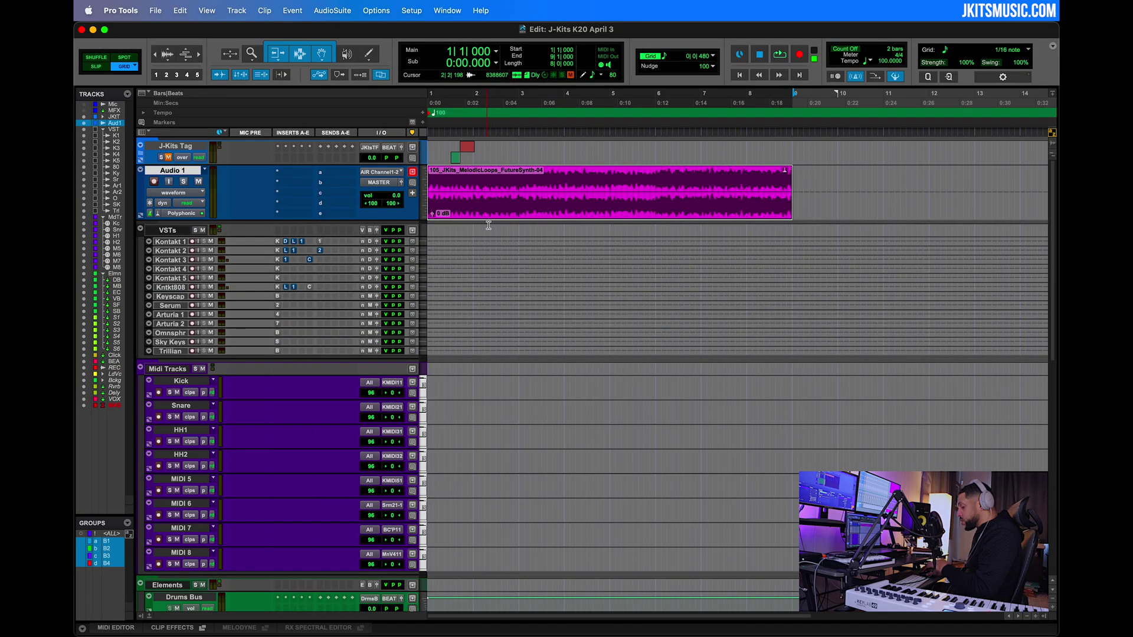
pyautogui.hotkey('alt', 'i')
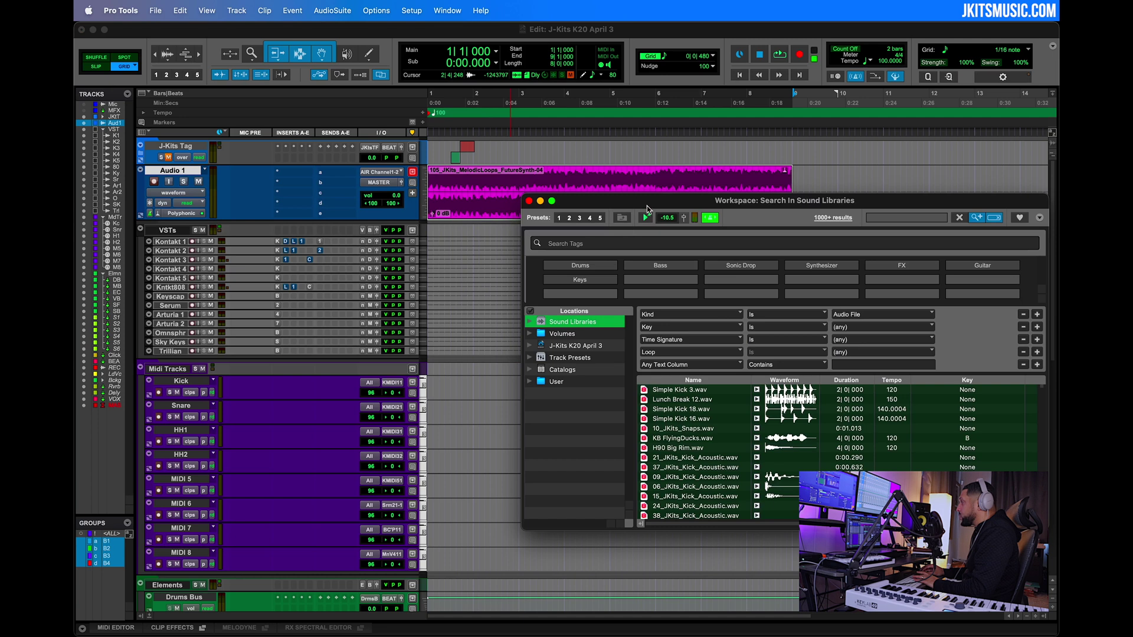
pyautogui.moveTo(643, 205); pyautogui.dragTo(593, 252)
pyautogui.click(482, 249)
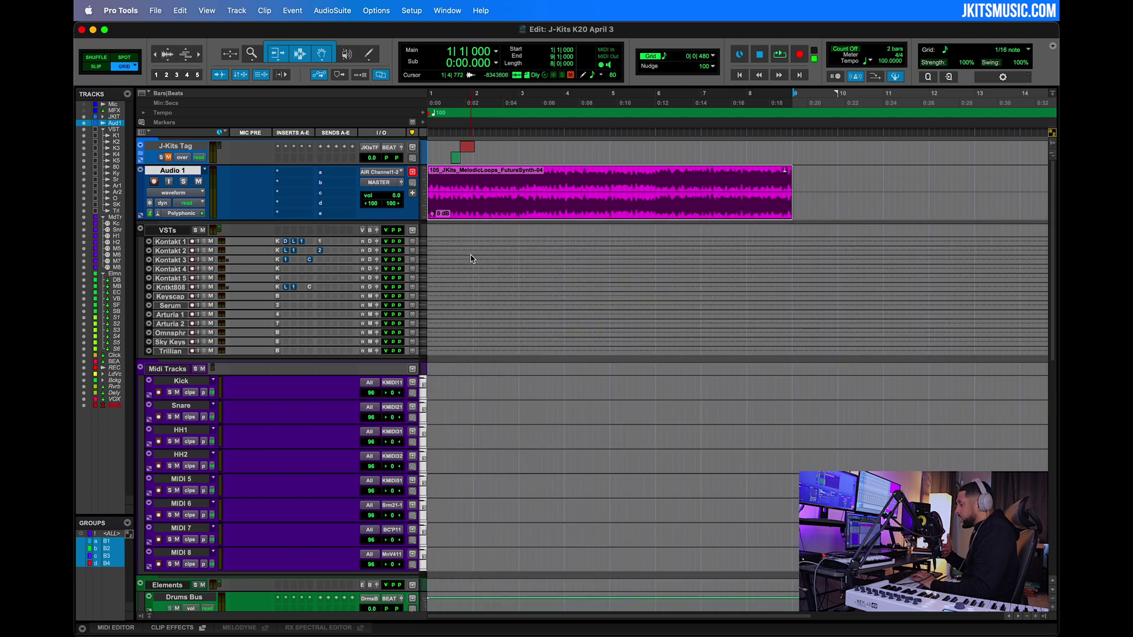
pyautogui.hotkey('alt', 'i')
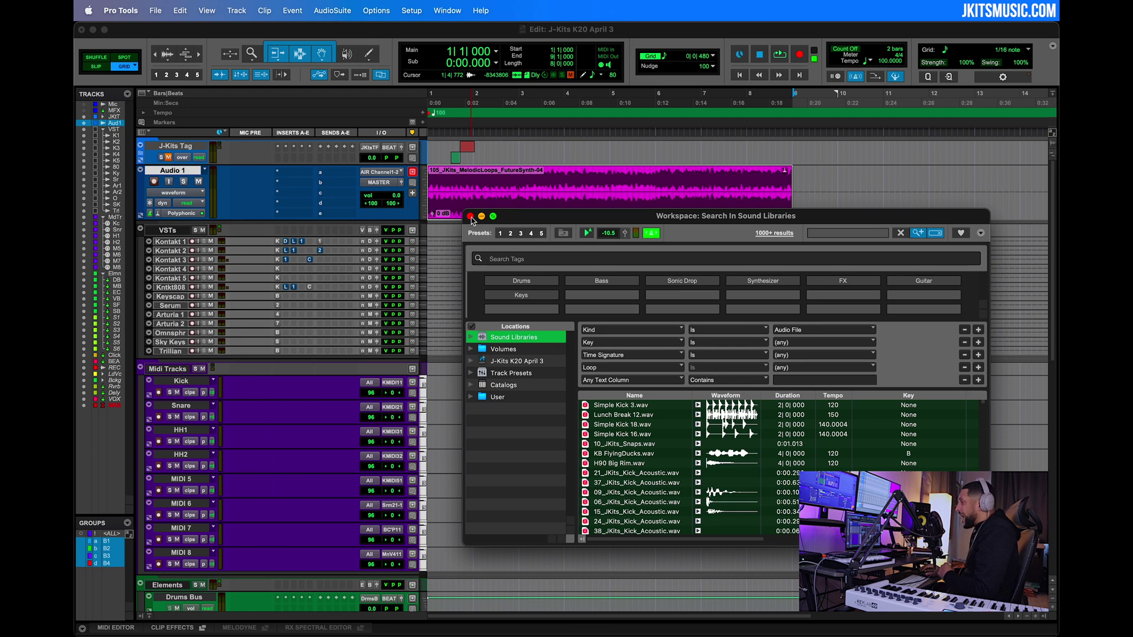
pyautogui.moveTo(526, 221); pyautogui.dragTo(533, 189)
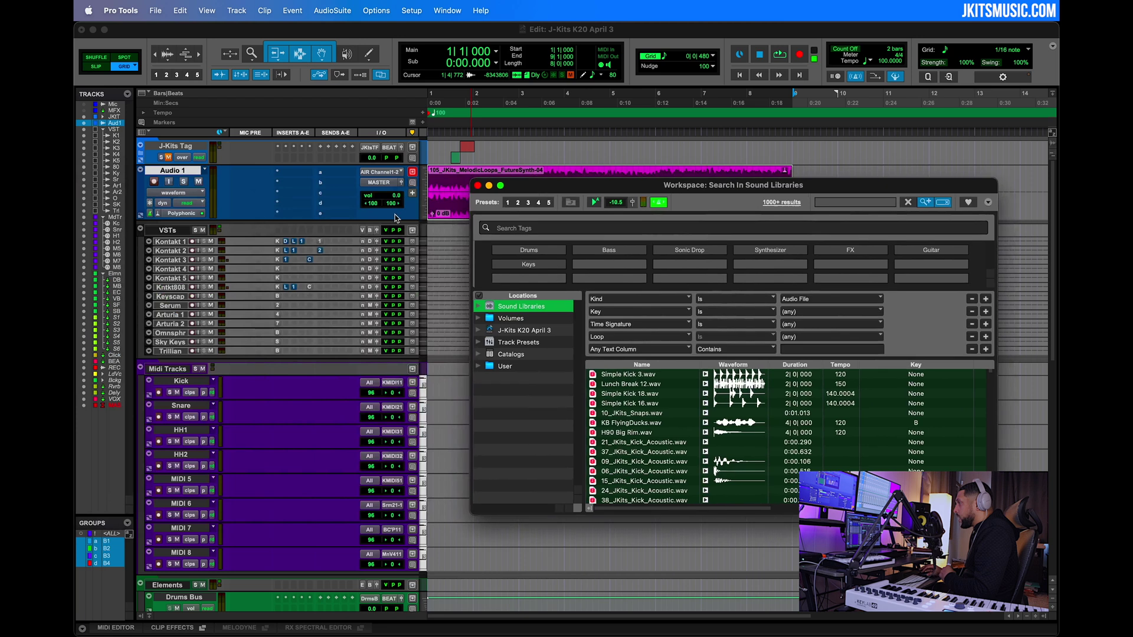
pyautogui.press('super+w')
pyautogui.click(141, 617)
pyautogui.click(83, 617)
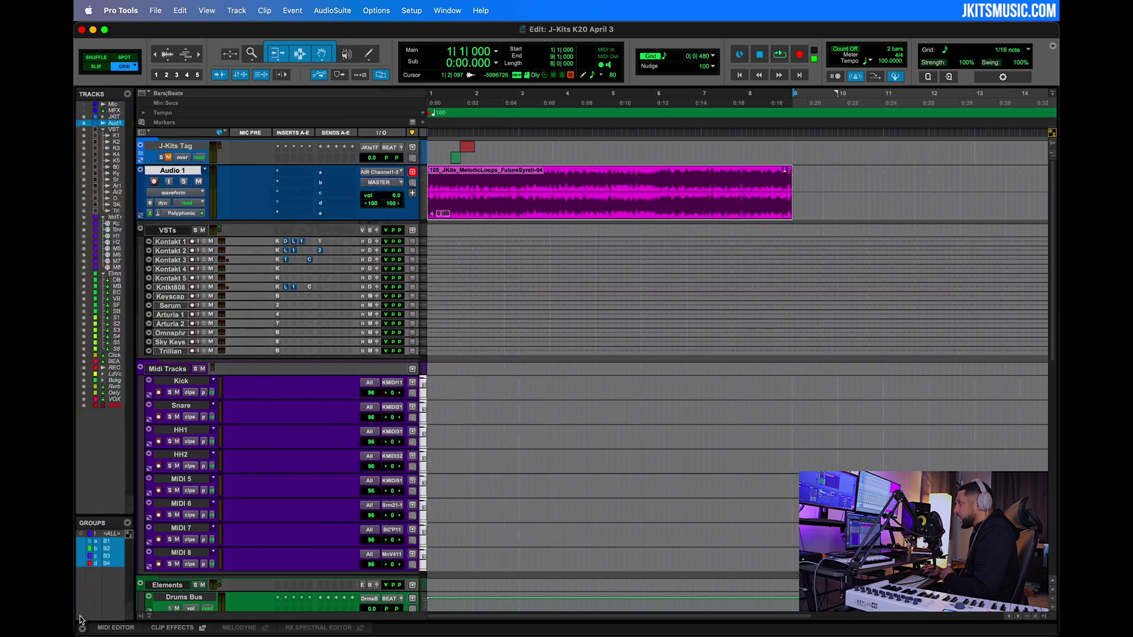
pyautogui.click(140, 616)
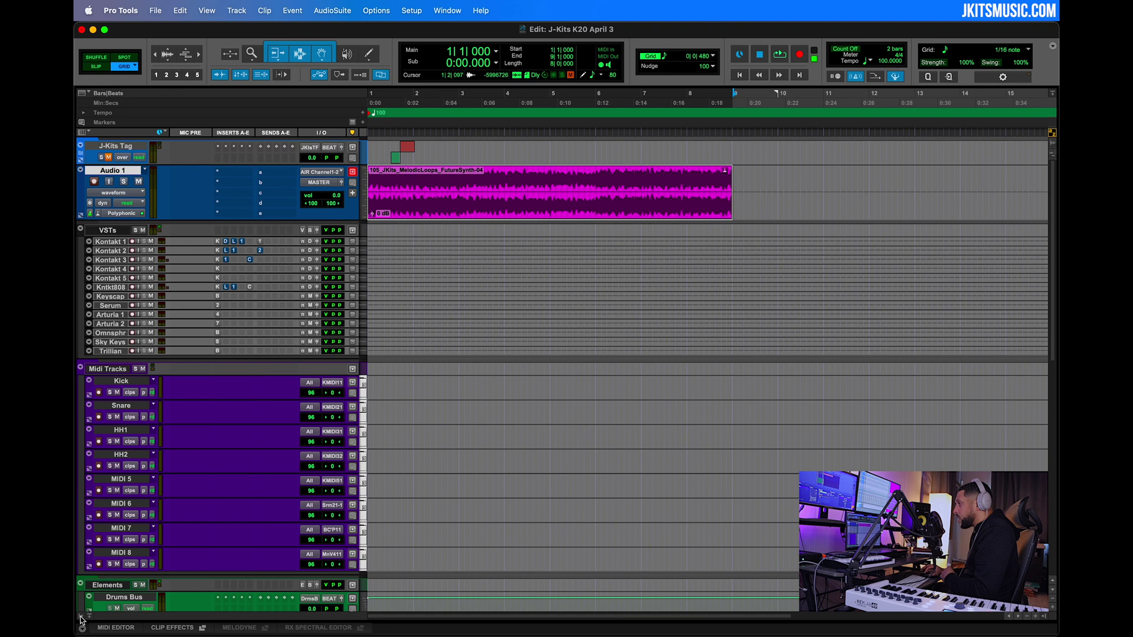
pyautogui.click(82, 618)
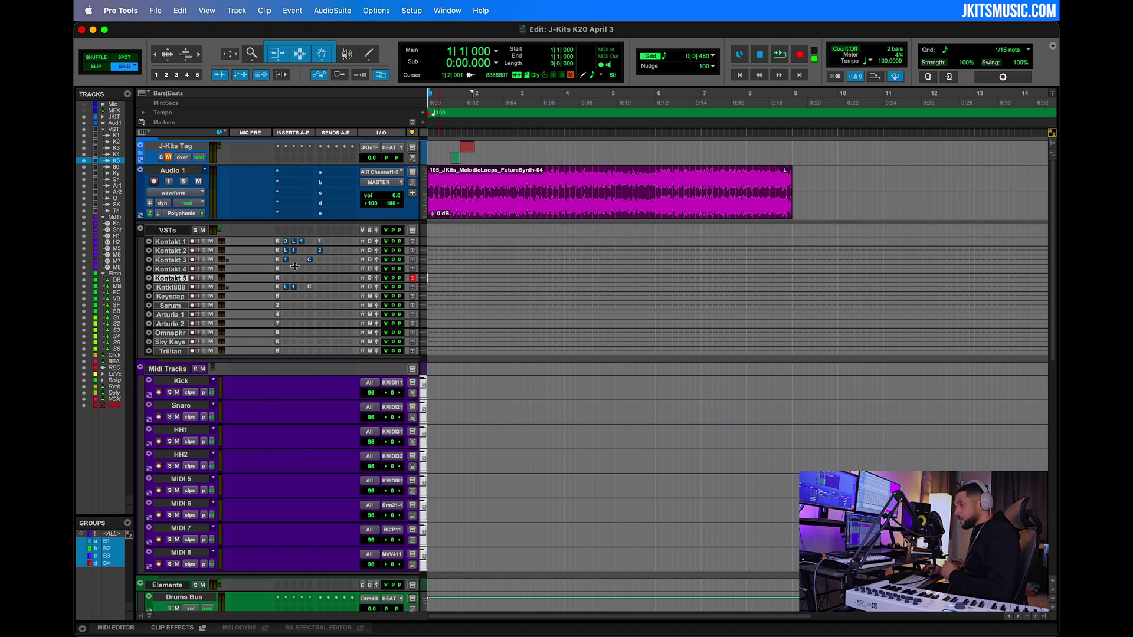
# Open Kontakt on the Kontakt 5 track, select the melodic loop clip, and record-arm the Kick MIDI track
pyautogui.click(278, 279)
pyautogui.moveTo(591, 190); pyautogui.dragTo(591, 224)
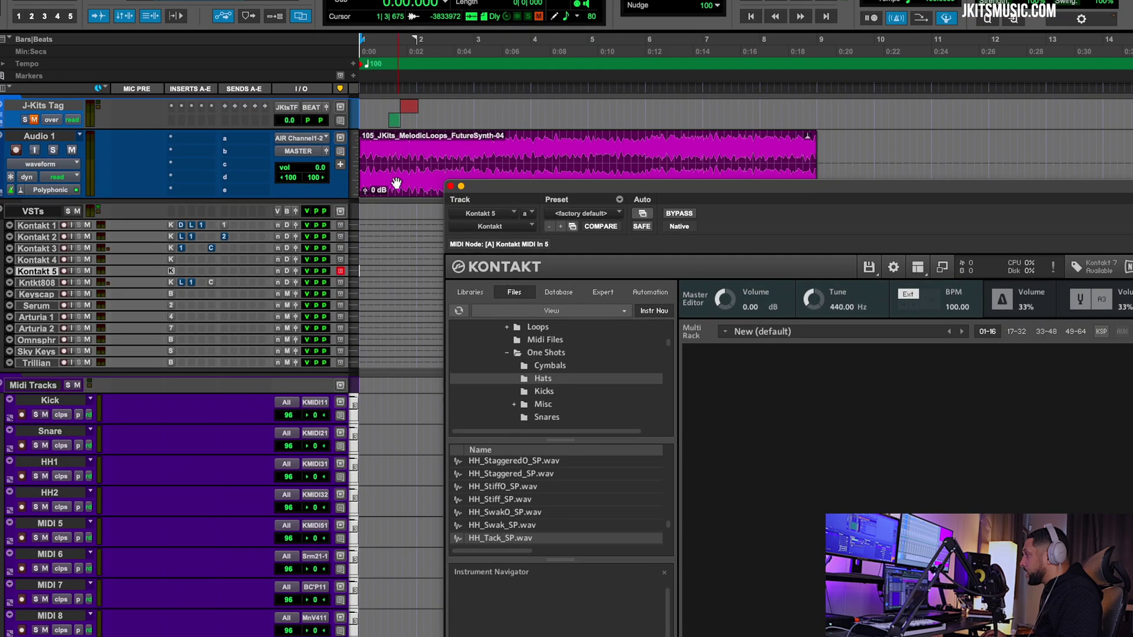
pyautogui.click(396, 184)
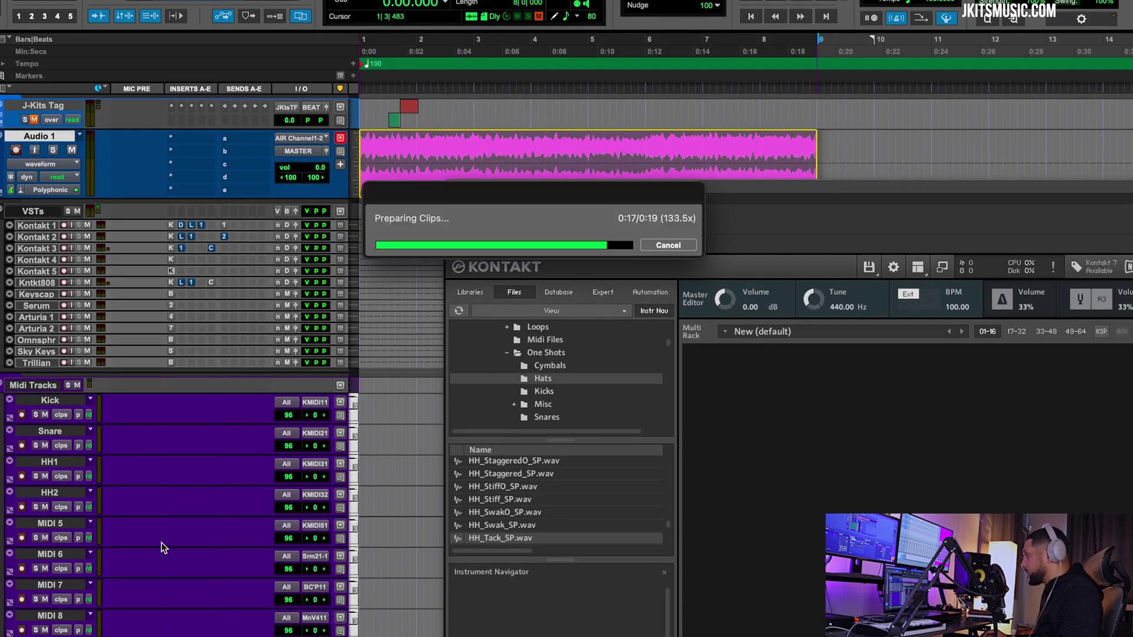
pyautogui.click(22, 415)
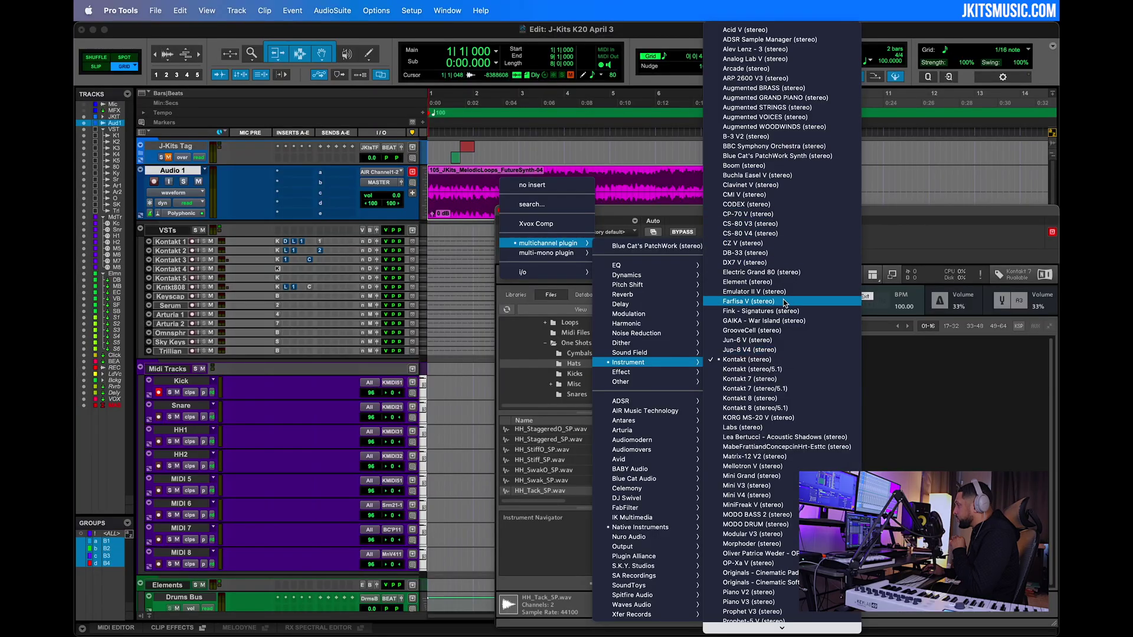
# Replace the instrument insert on Kontakt 4 with GrooveCell (stereo)
pyautogui.click(784, 331)
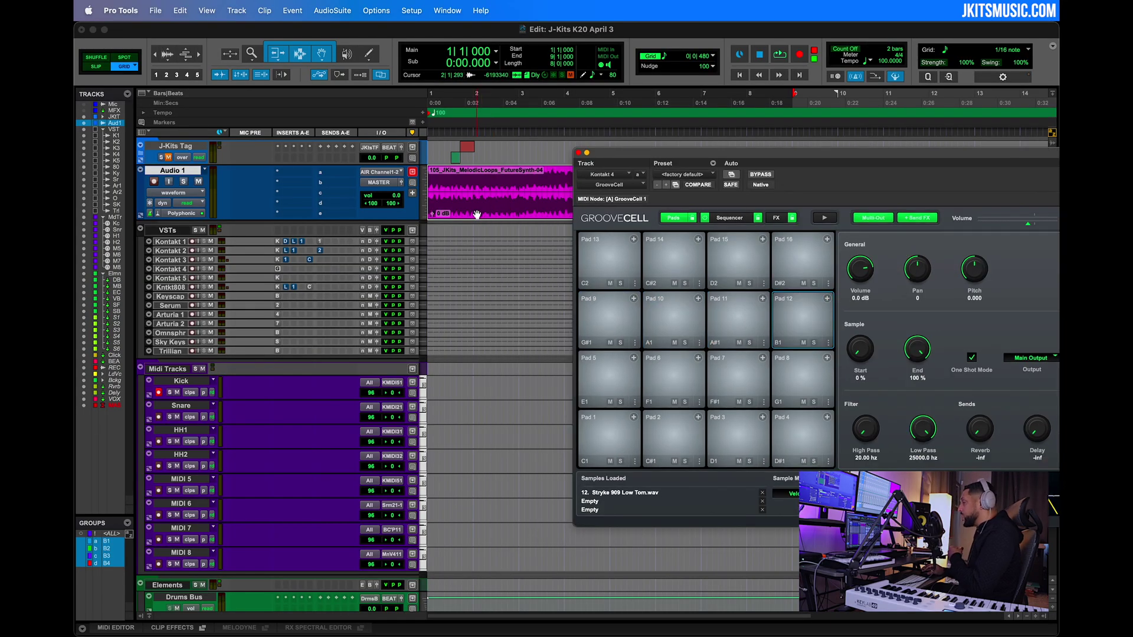
# Drop the melodic loop onto GrooveCell Pad 9 and route the Kick track's MIDI output to GrooveCell
pyautogui.moveTo(477, 215)
pyautogui.mouseDown()
pyautogui.moveTo(477, 298)
pyautogui.moveTo(476, 214)
pyautogui.mouseUp()
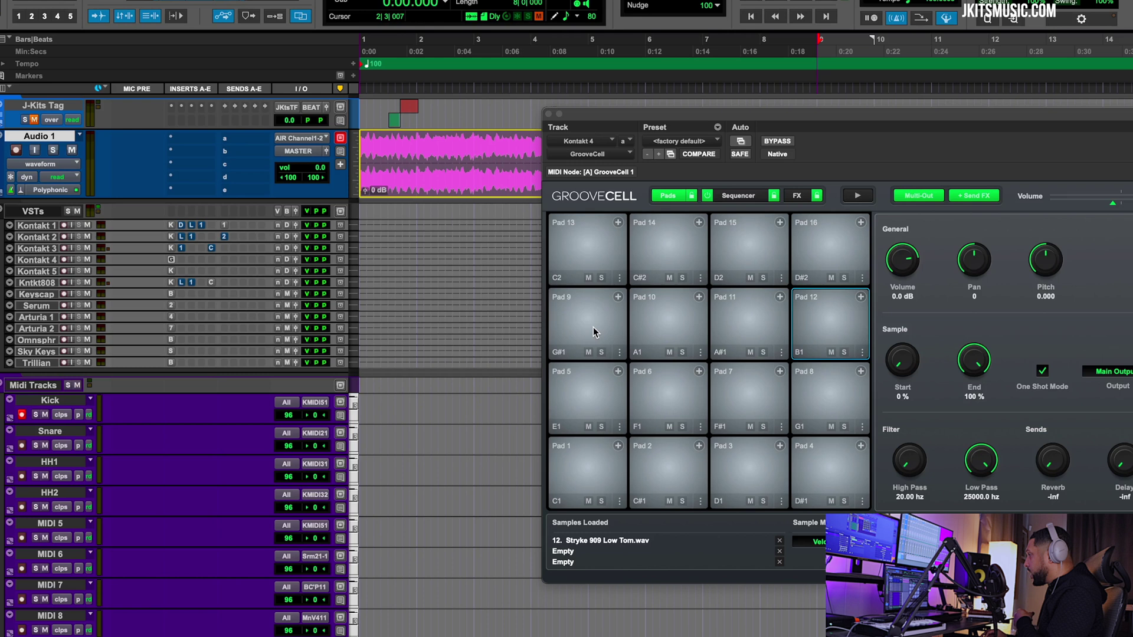
pyautogui.moveTo(593, 327); pyautogui.dragTo(593, 327)
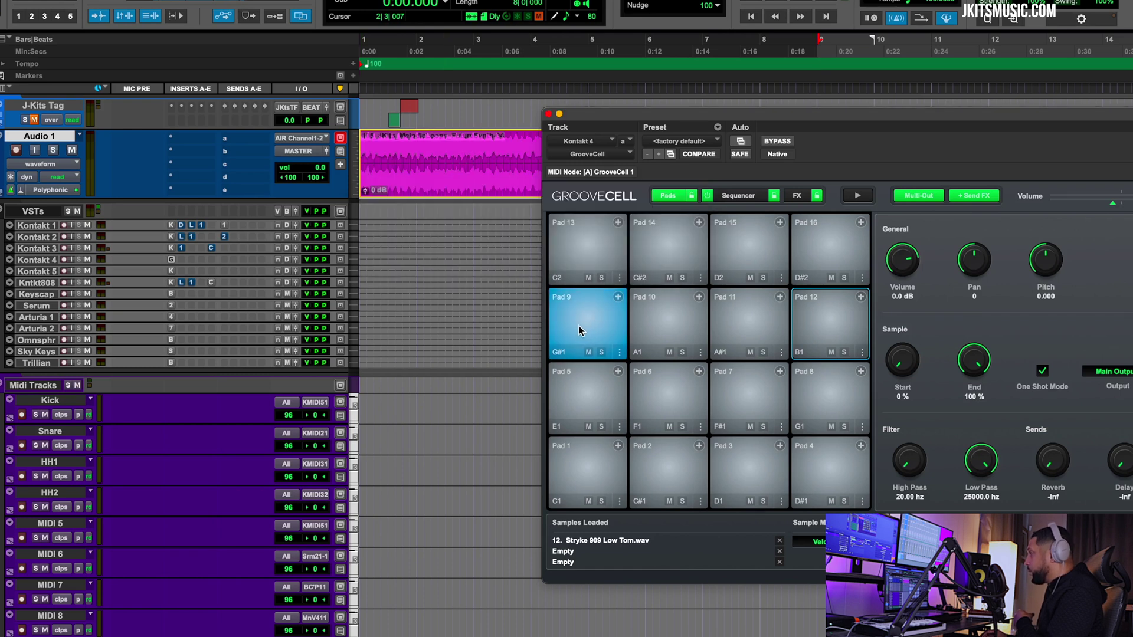
pyautogui.click(314, 401)
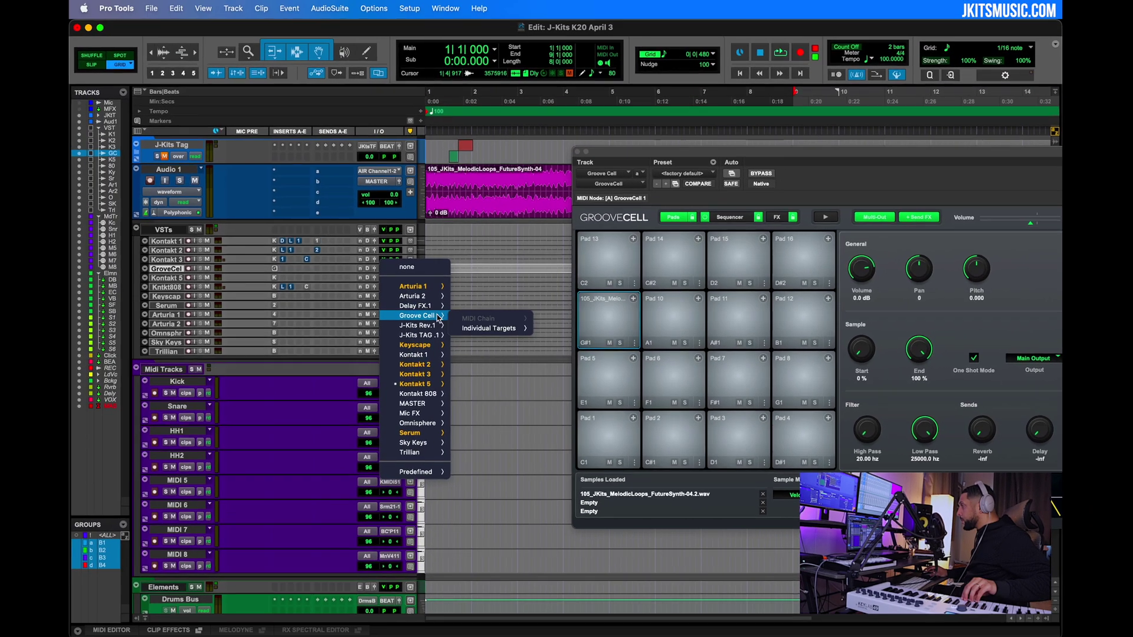
pyautogui.click(626, 340)
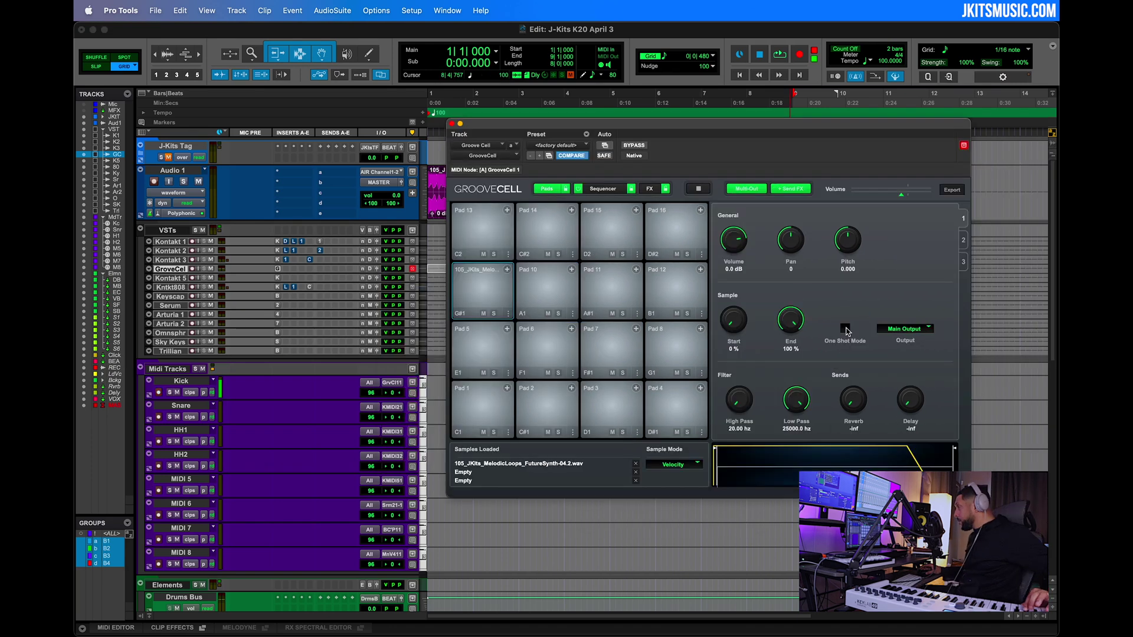